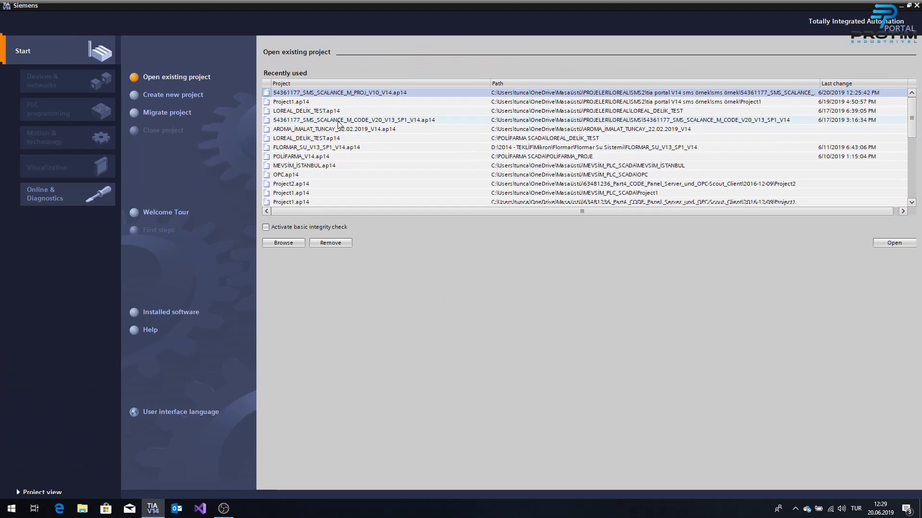
In the project view, scan the Realtek PCIe GbE Family Controller interface for accessible devices
{"action": "left_click", "coordinate": [43, 492]}
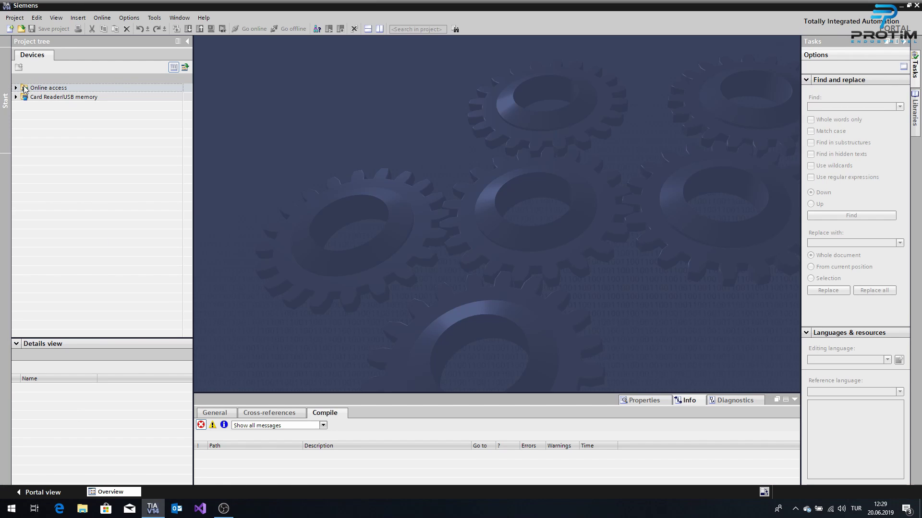
{"action": "left_click", "coordinate": [17, 88]}
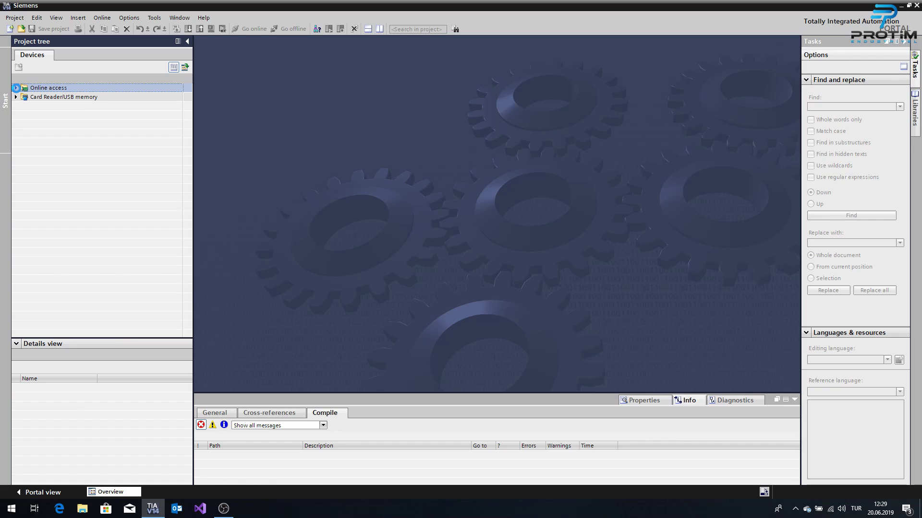
{"action": "left_click", "coordinate": [15, 88]}
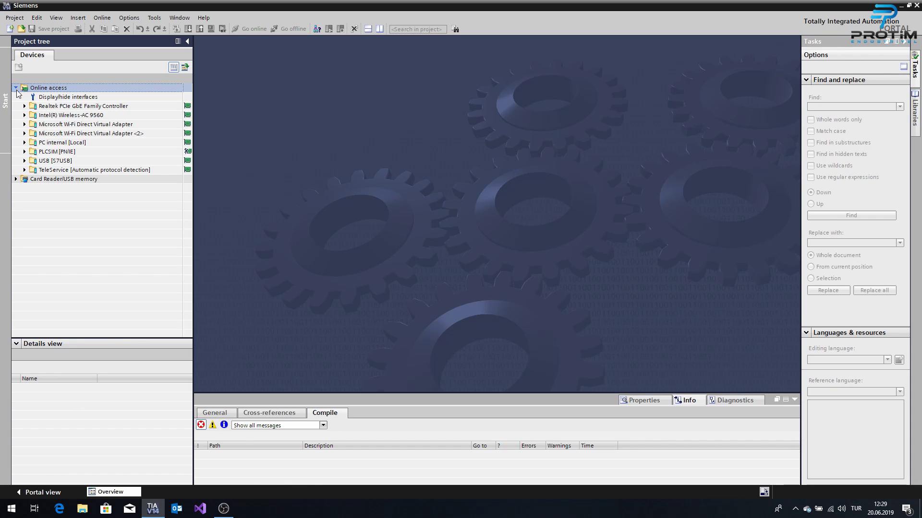
{"action": "left_click", "coordinate": [24, 107]}
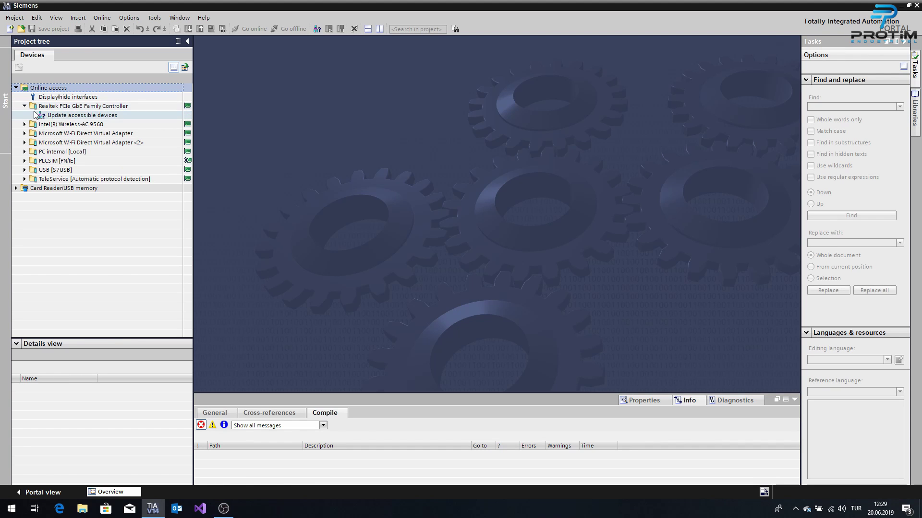
{"action": "left_click", "coordinate": [65, 115]}
{"action": "double_click", "coordinate": [64, 116]}
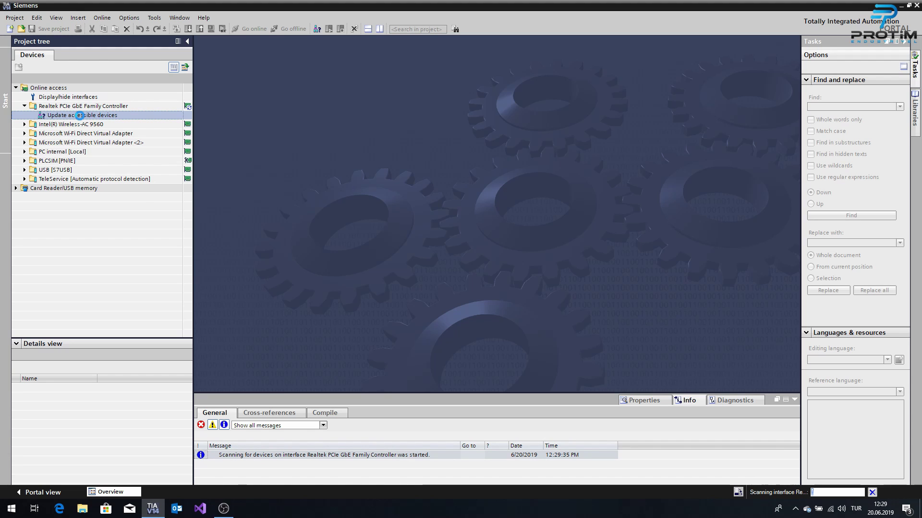
Open Online & diagnostics for the s7-1200 device found on the Realtek interface
{"action": "left_click", "coordinate": [33, 124]}
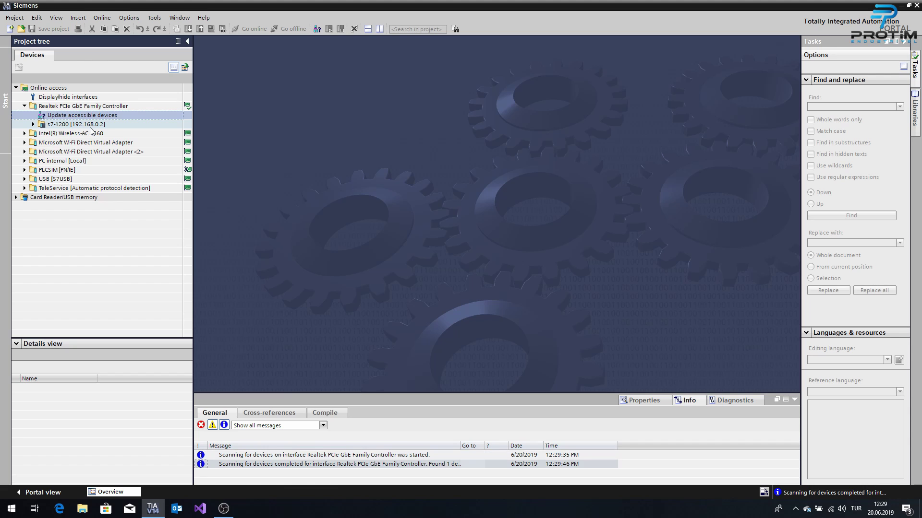
{"action": "left_click", "coordinate": [33, 124]}
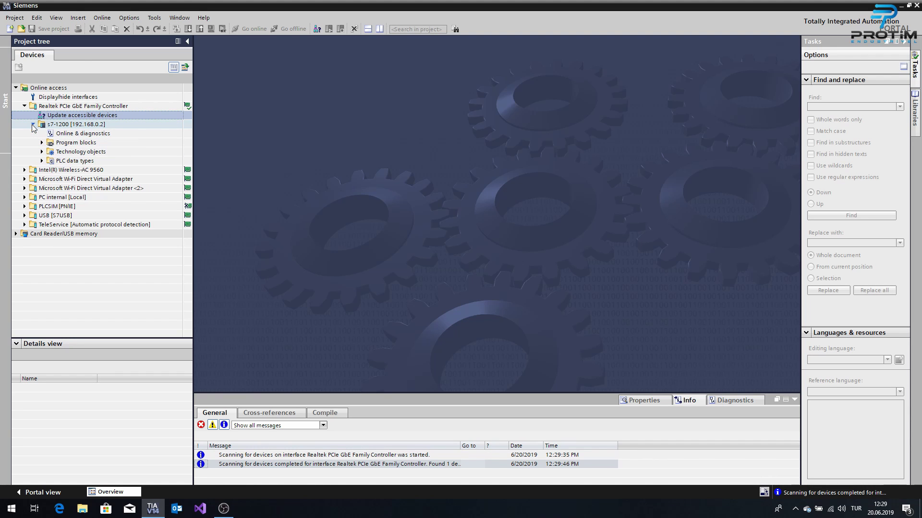
{"action": "left_click", "coordinate": [66, 135]}
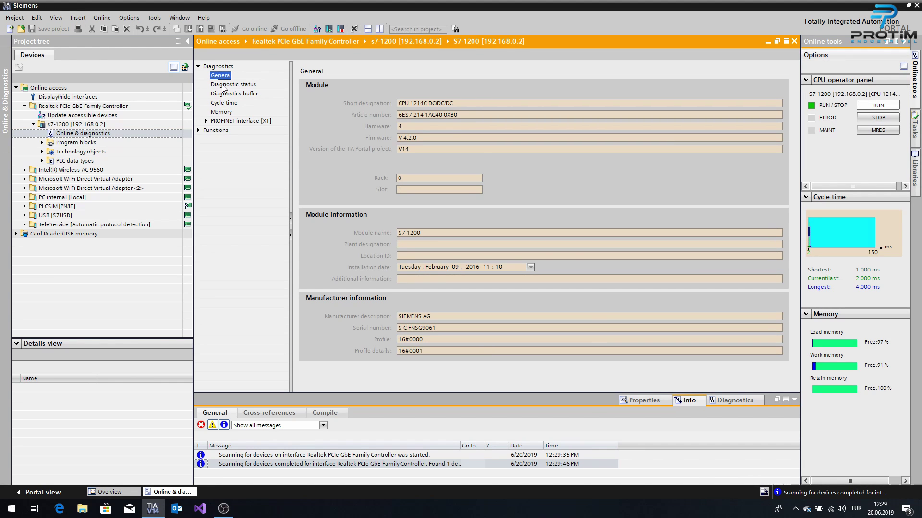
Review the PLC's diagnostic status, diagnostics buffer, cycle time and memory usage
{"action": "left_click", "coordinate": [224, 85]}
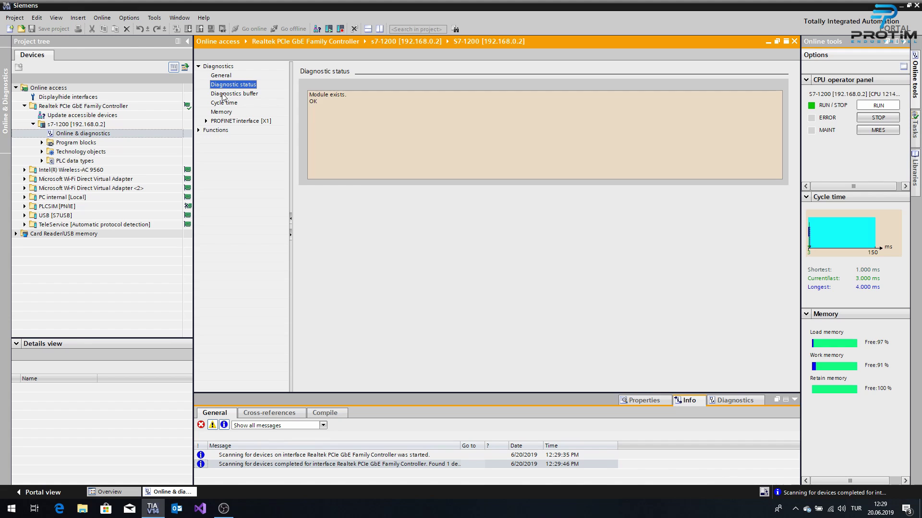
{"action": "left_click", "coordinate": [223, 94]}
{"action": "left_click", "coordinate": [223, 103]}
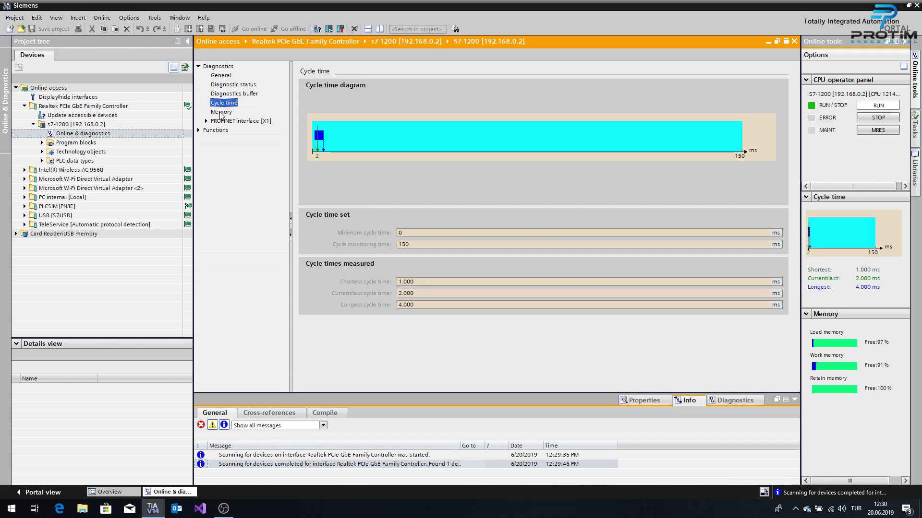
{"action": "left_click", "coordinate": [221, 112]}
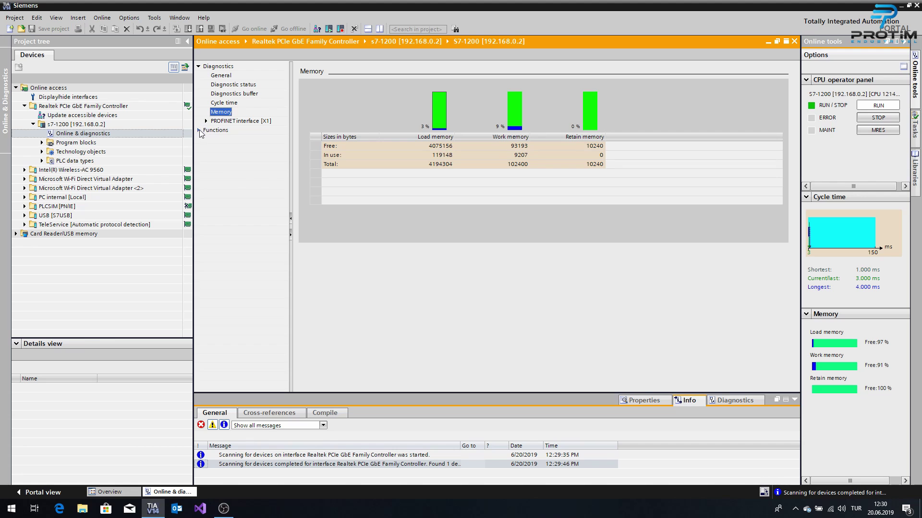
View the PLC's IP address assignment, and set its module time from the PG/PC clock
{"action": "left_click", "coordinate": [199, 131]}
{"action": "left_click", "coordinate": [223, 140]}
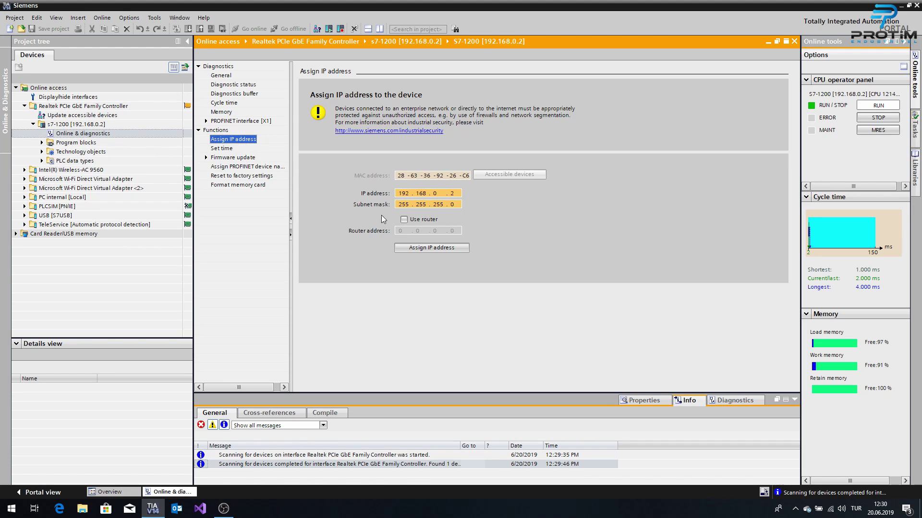
{"action": "left_click", "coordinate": [221, 149]}
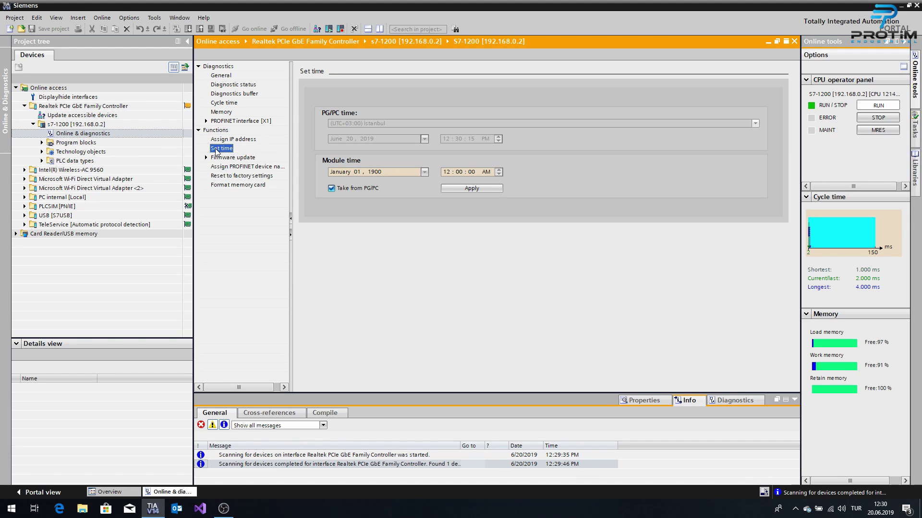
{"action": "left_click", "coordinate": [463, 189]}
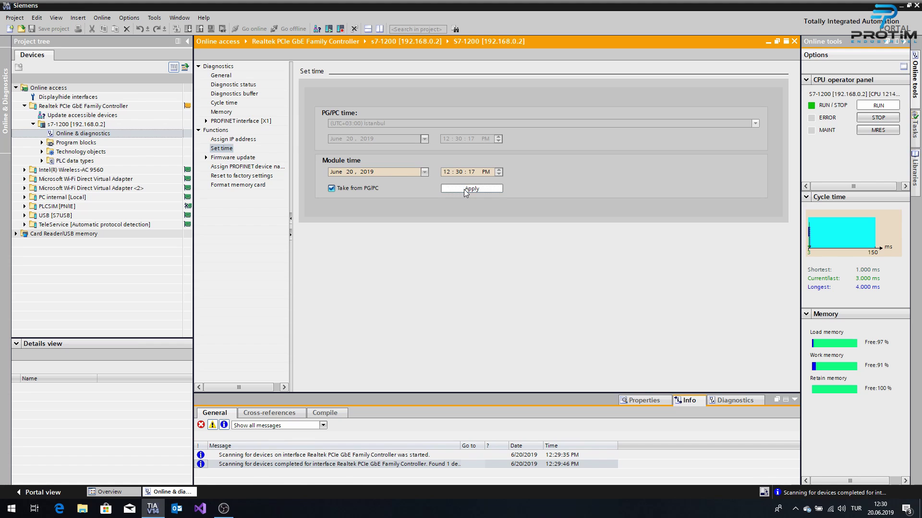
Open the PLC's firmware update function to reach the empty firmware file setting
{"action": "left_click", "coordinate": [206, 158]}
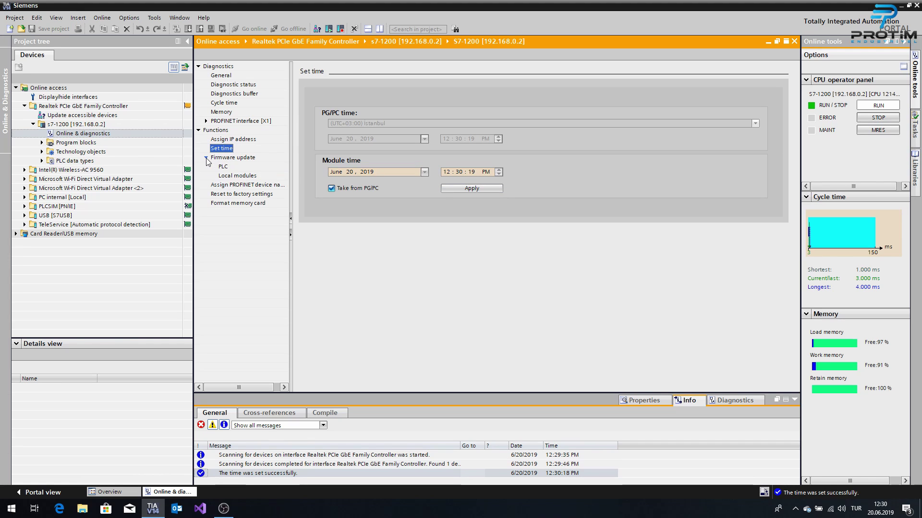
{"action": "left_click", "coordinate": [232, 159]}
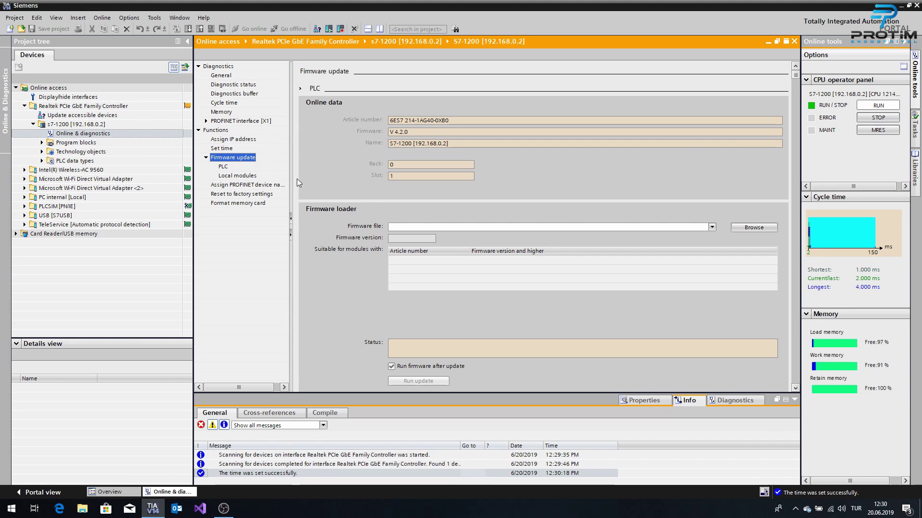
{"action": "left_click", "coordinate": [600, 226]}
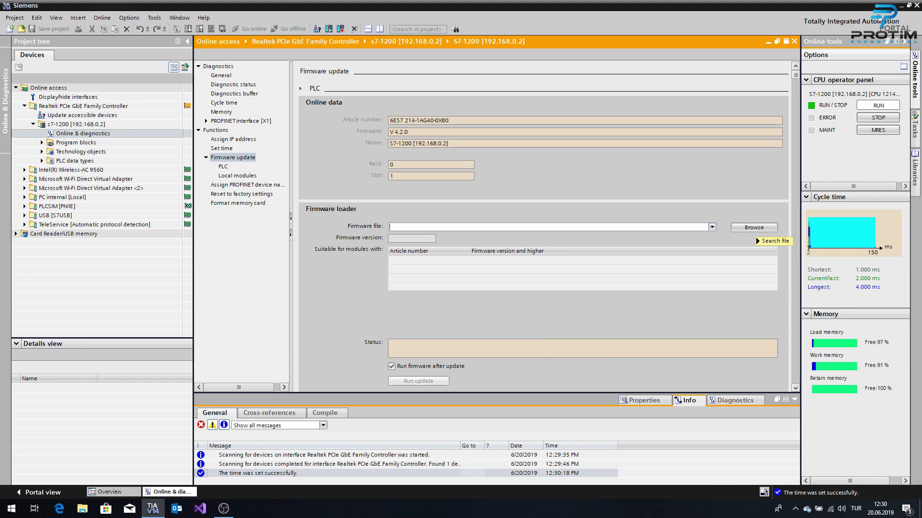
Switch to Chrome, search for "cpu 1214c firmware update", and examine the firmware downloads on the Siemens CPU 1214C DC/DC/DC support page
{"action": "left_click", "coordinate": [902, 6]}
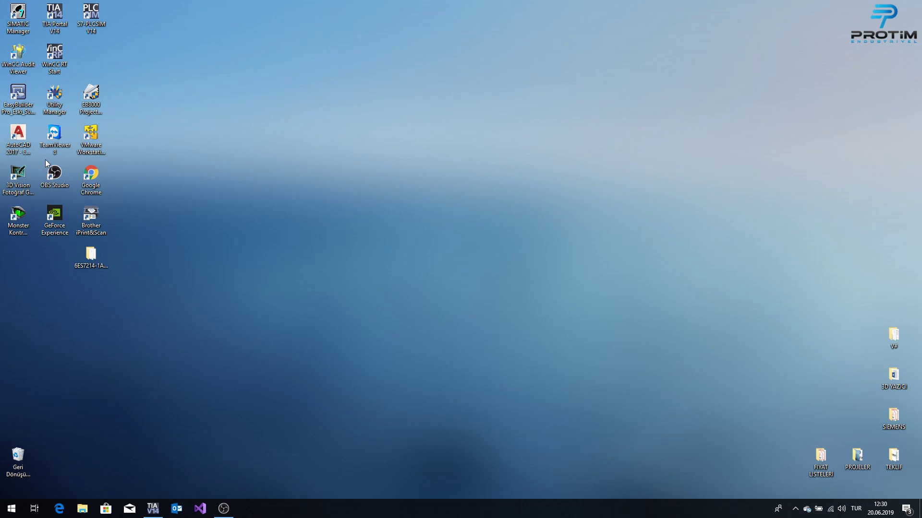
{"action": "double_click", "coordinate": [94, 176]}
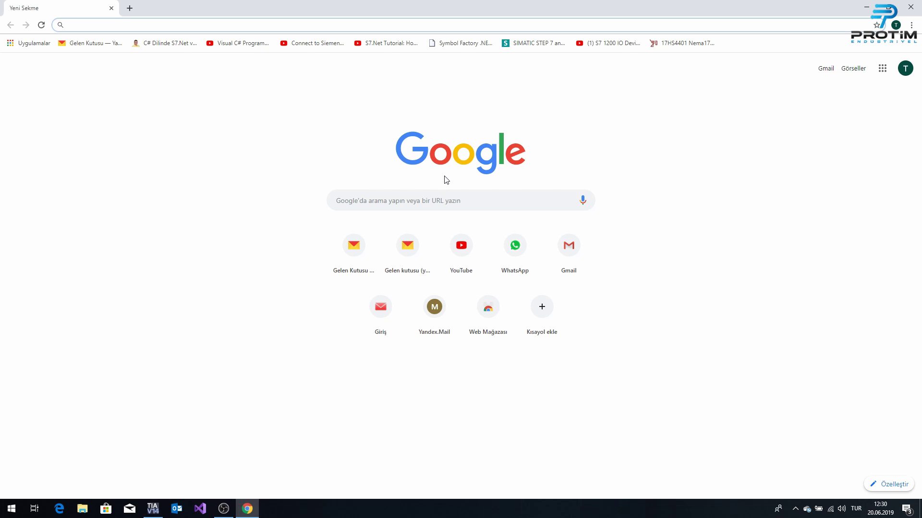
{"action": "left_click", "coordinate": [418, 206]}
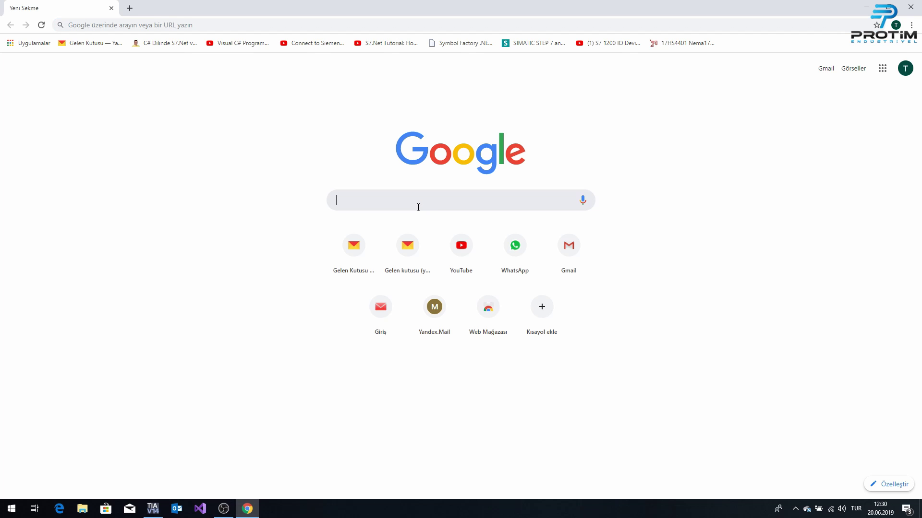
{"action": "type", "text": "cpu"}
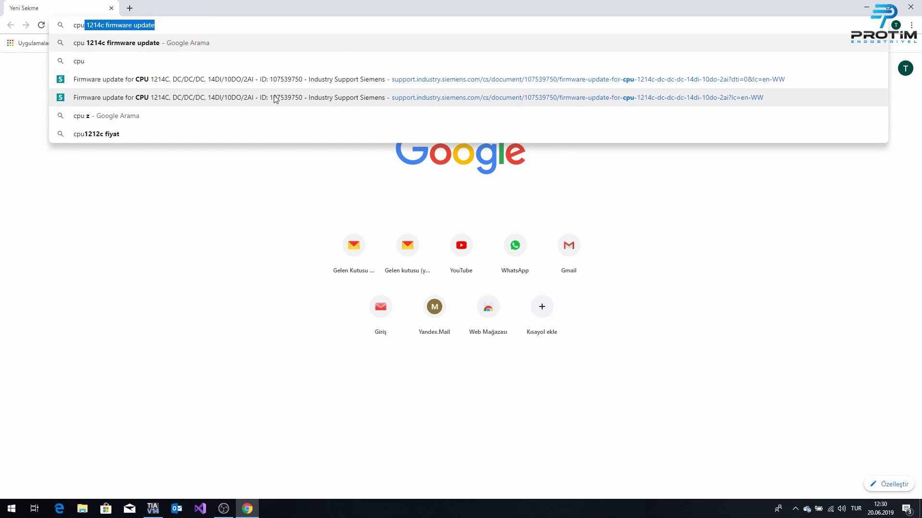
{"action": "left_click", "coordinate": [180, 43]}
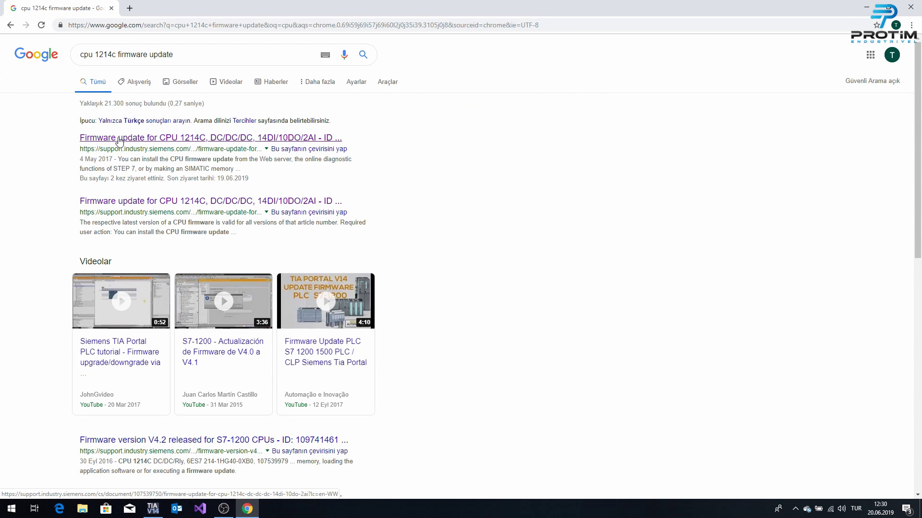
{"action": "left_click", "coordinate": [119, 139]}
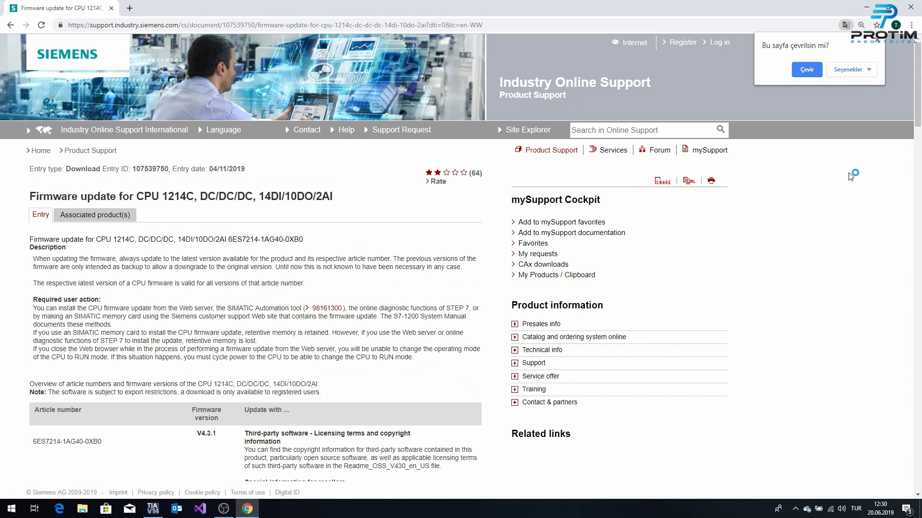
{"action": "left_click_drag", "start_coordinate": [919, 76], "coordinate": [915, 184]}
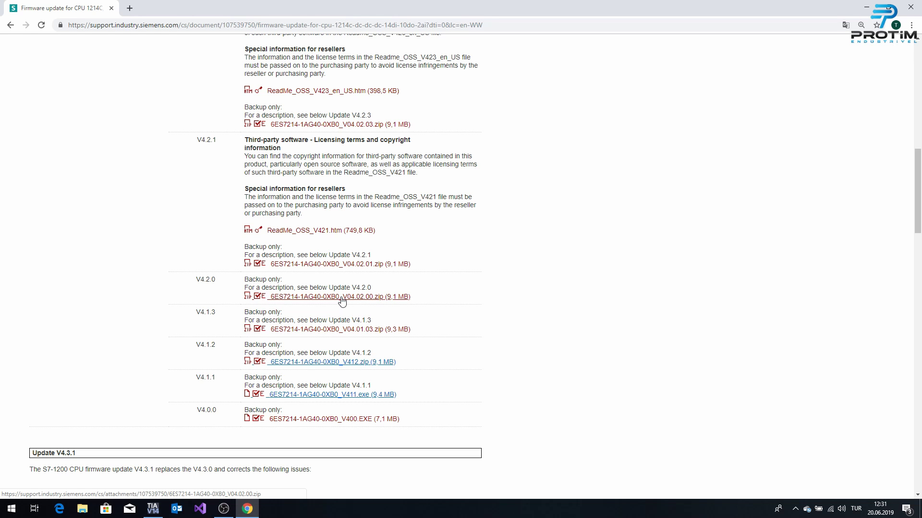
Inspect the contents of the desktop folder 6ES7214-1AG40-0XB0_V04.02.00, and close it again
{"action": "left_click", "coordinate": [867, 8]}
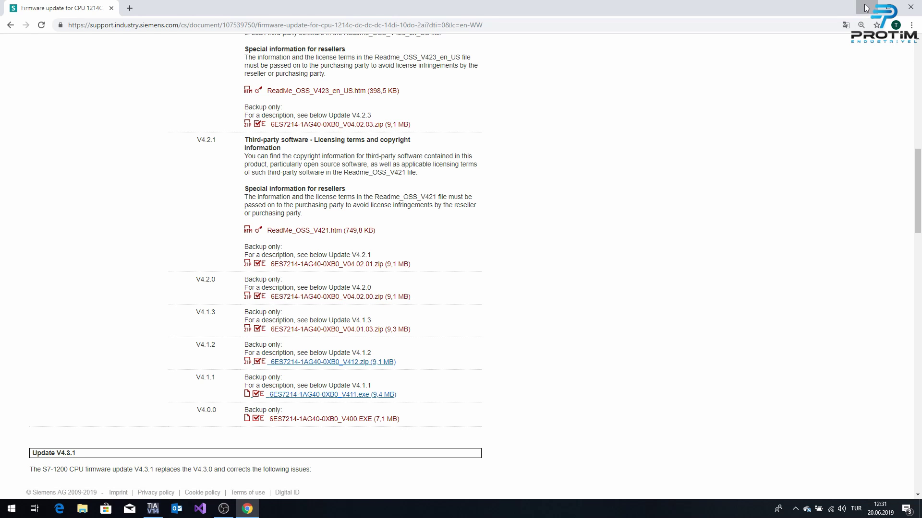
{"action": "left_click", "coordinate": [103, 256]}
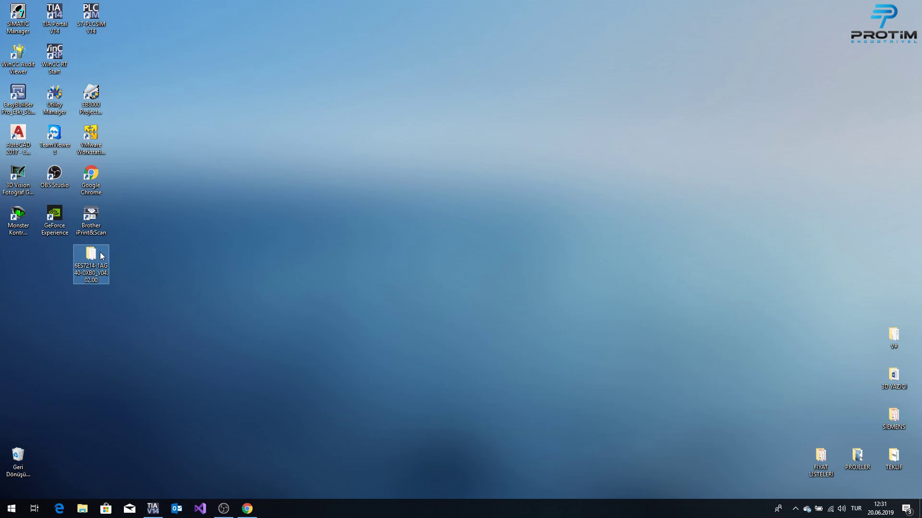
{"action": "double_click", "coordinate": [97, 257]}
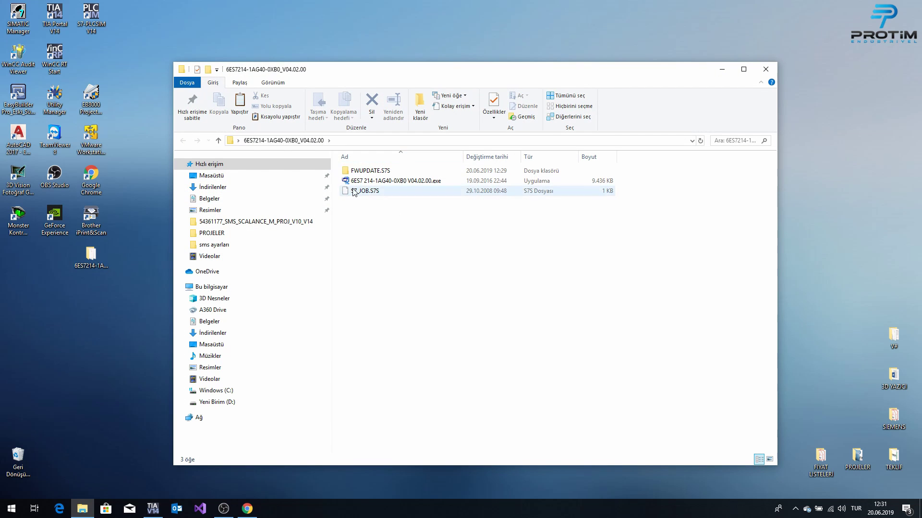
{"action": "left_click", "coordinate": [765, 69]}
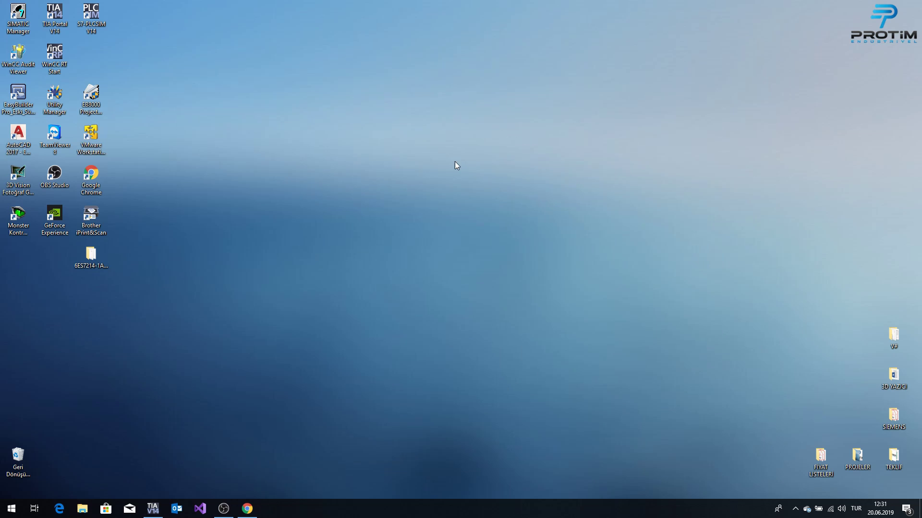
Switch to TIA Portal and load the firmware file 6ES7 214-1AG40-0XB0 V04.02.00.upd from the desktop firmware folder's FWUPDATE.S7S subfolder
{"action": "left_click", "coordinate": [156, 510]}
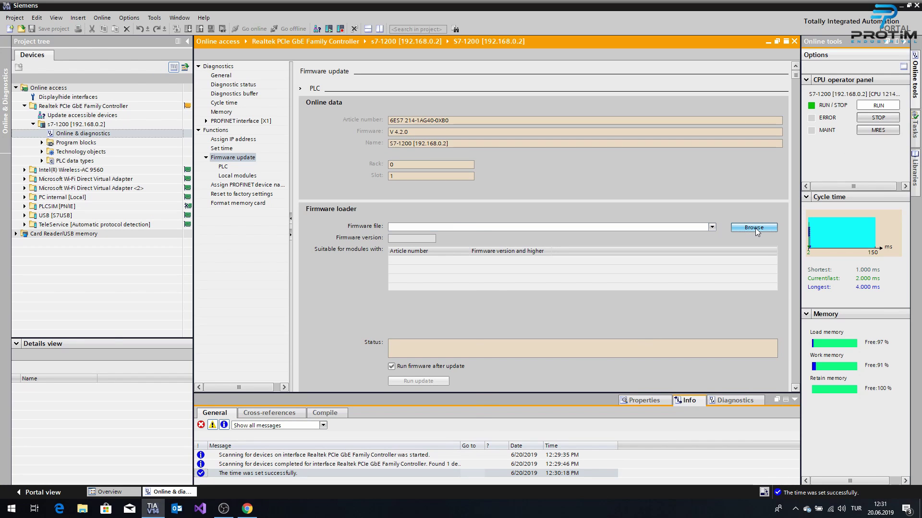
{"action": "left_click", "coordinate": [754, 227]}
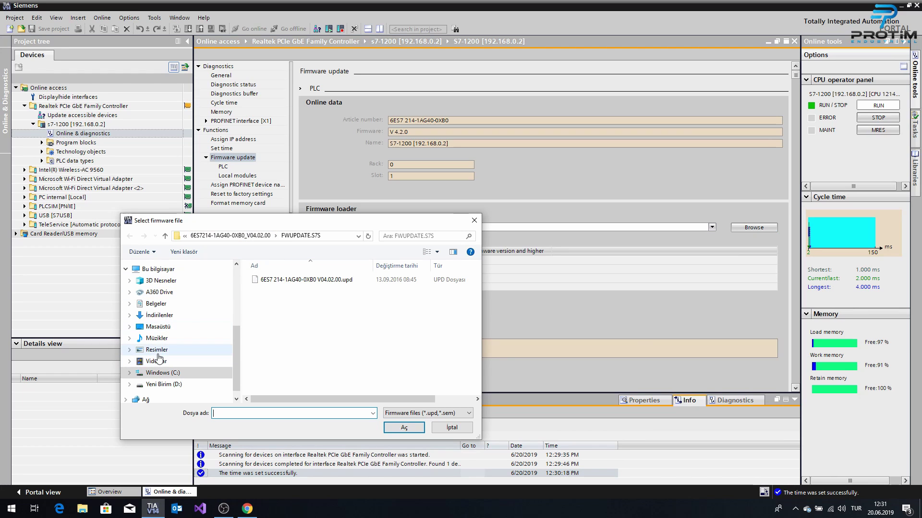
{"action": "left_click", "coordinate": [158, 327]}
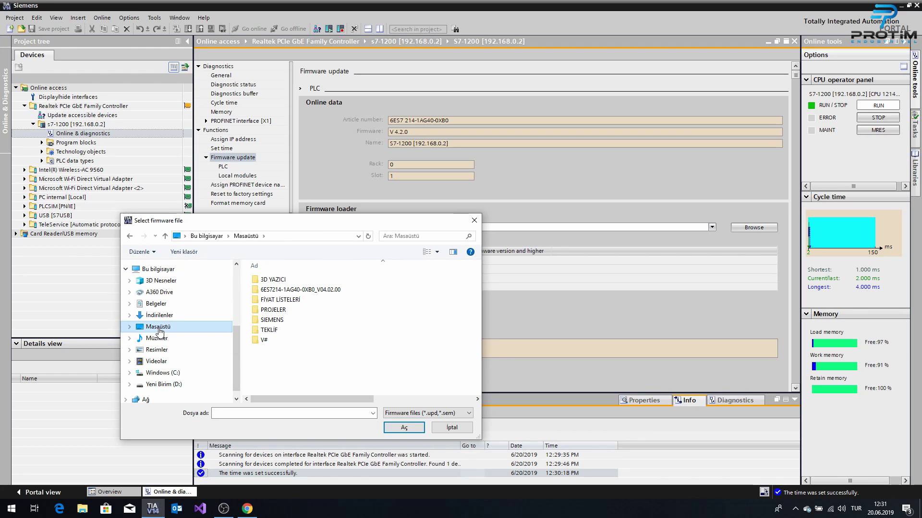
{"action": "double_click", "coordinate": [301, 289]}
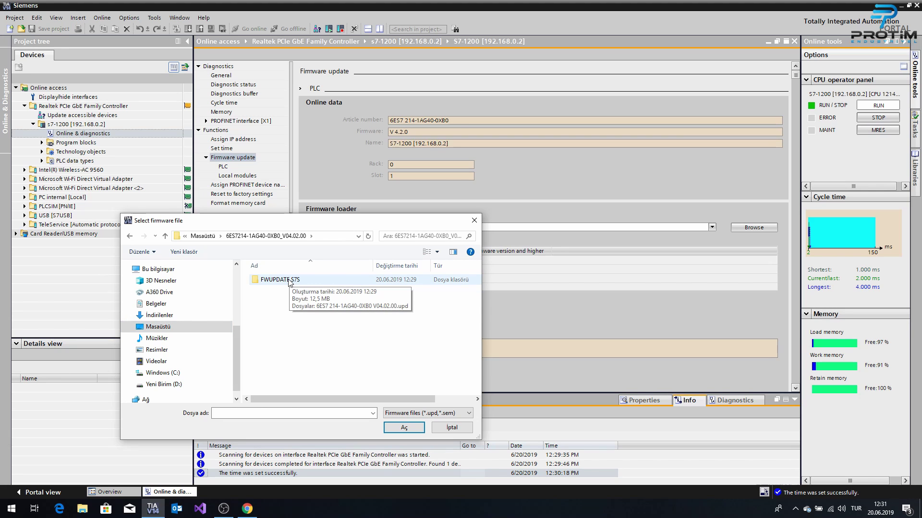
{"action": "double_click", "coordinate": [290, 280]}
{"action": "left_click", "coordinate": [292, 280]}
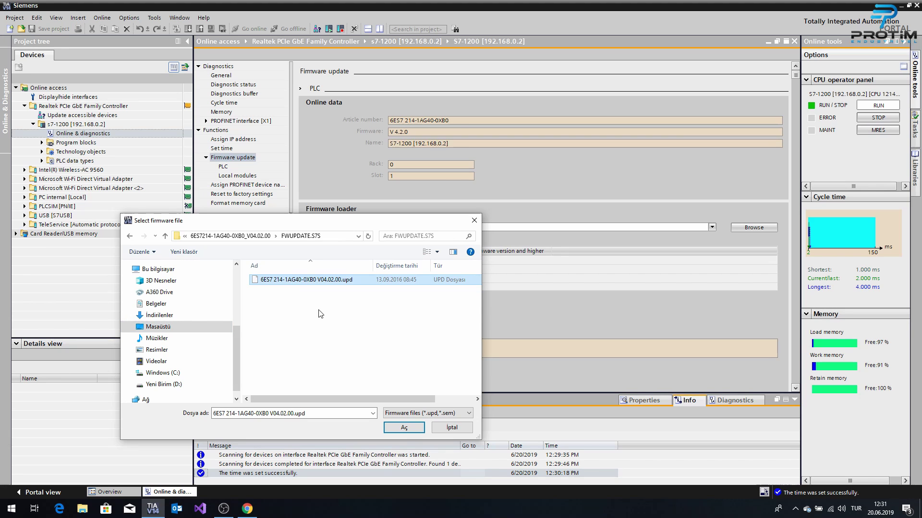
{"action": "left_click", "coordinate": [407, 431]}
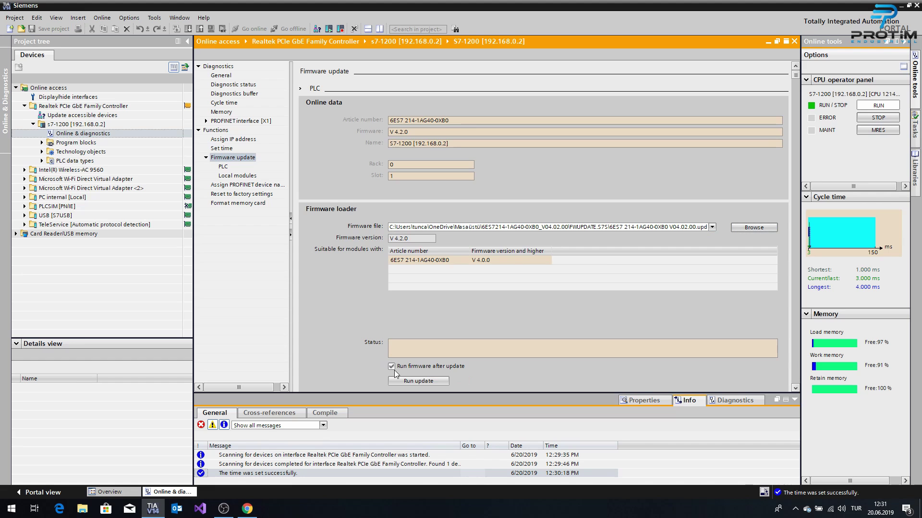
Run the firmware update with the loaded file, accepting the same-version transfer and the CPU's switch to STOP, and acknowledge its completion
{"action": "left_click", "coordinate": [427, 380]}
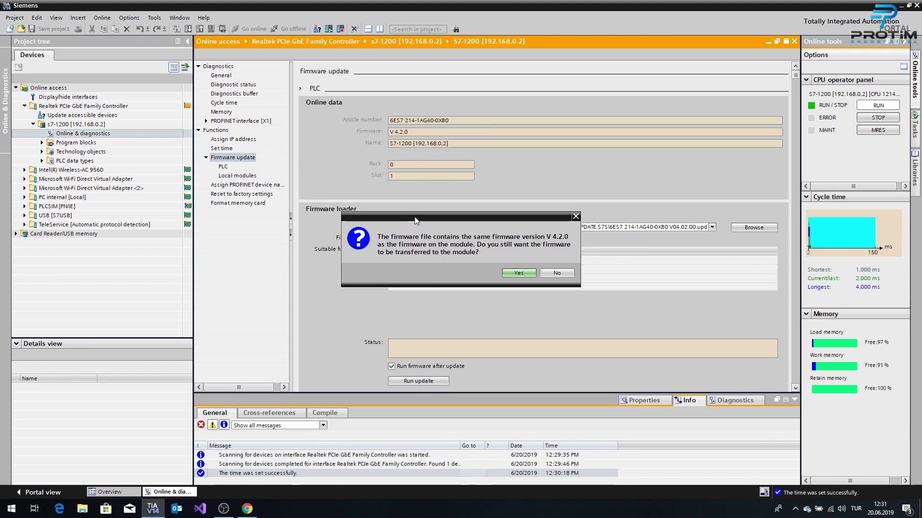
{"action": "left_click_drag", "start_coordinate": [417, 218], "coordinate": [487, 108]}
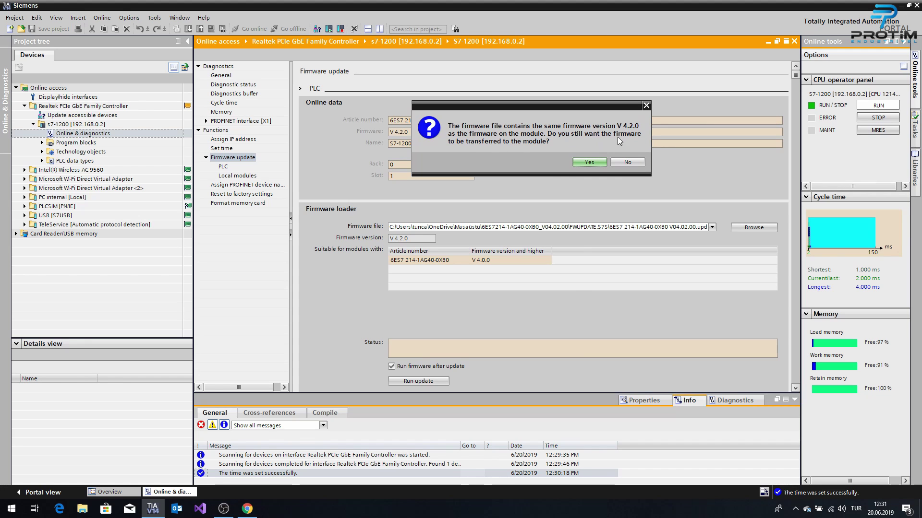
{"action": "left_click", "coordinate": [591, 162]}
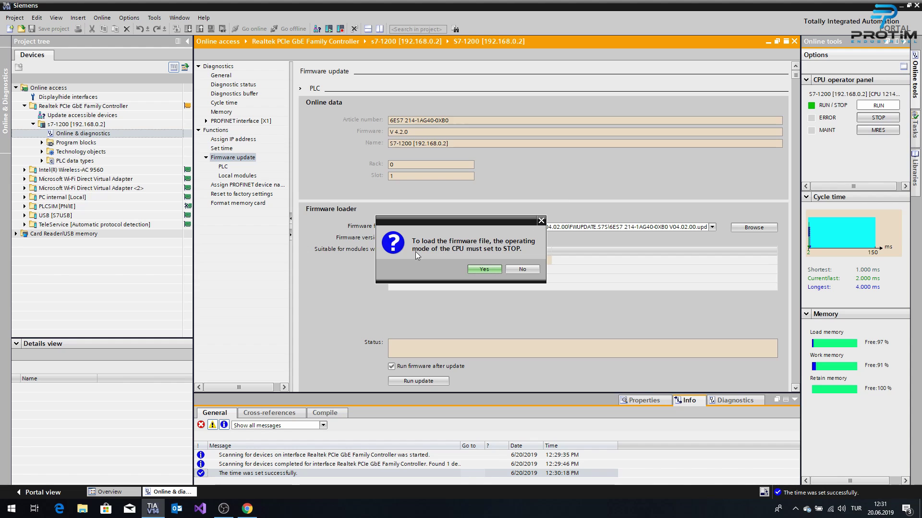
{"action": "left_click", "coordinate": [485, 270]}
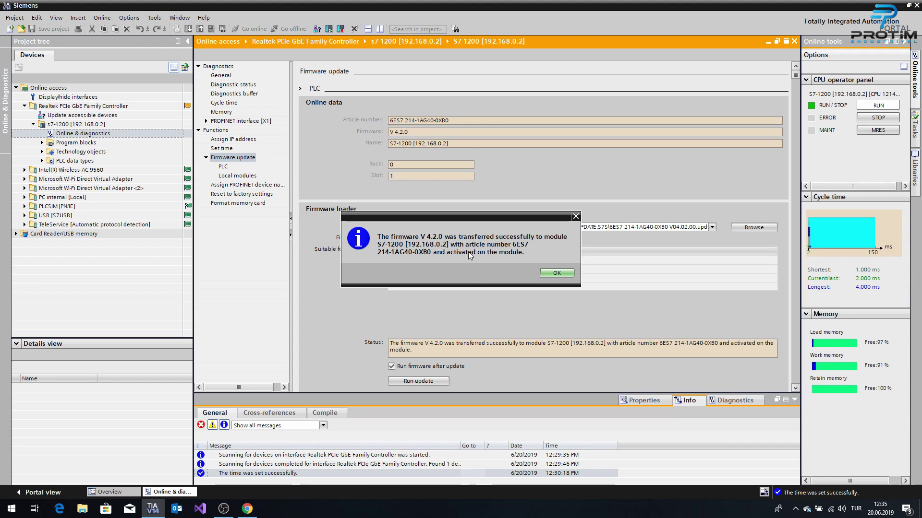
{"action": "left_click", "coordinate": [554, 273]}
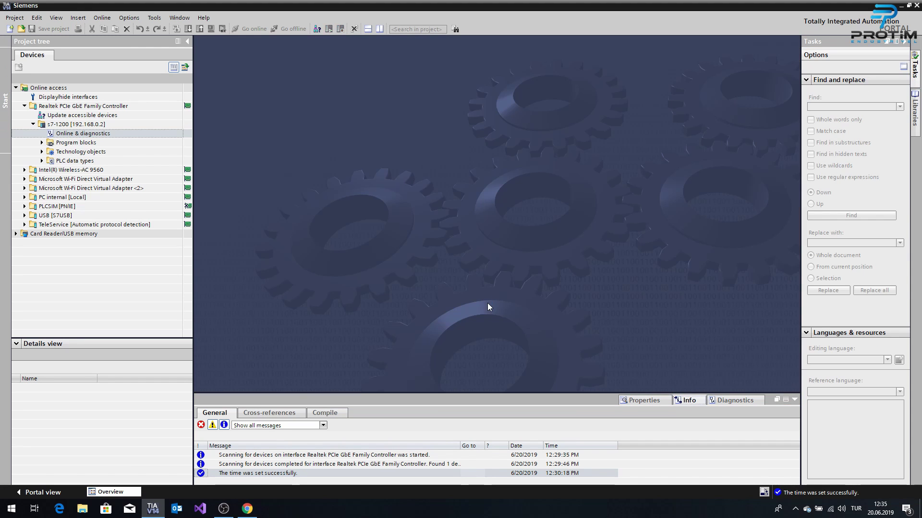
Reopen the s7-1200's online diagnostics and check the online data in its firmware update function
{"action": "double_click", "coordinate": [97, 136]}
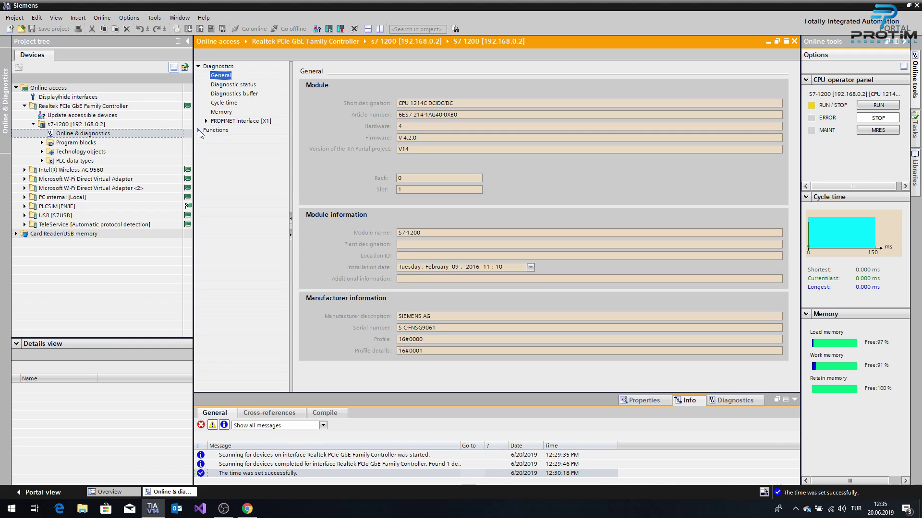
{"action": "left_click", "coordinate": [199, 131]}
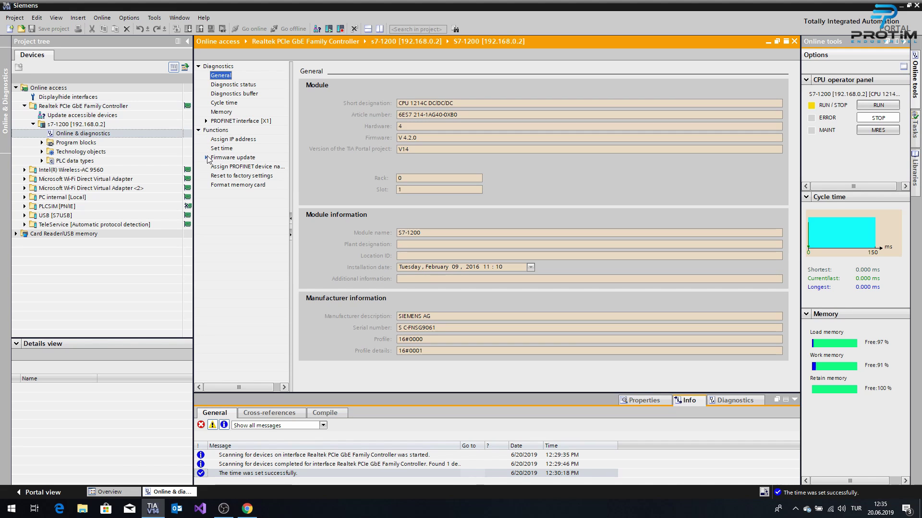
{"action": "left_click", "coordinate": [207, 158]}
{"action": "left_click", "coordinate": [226, 161]}
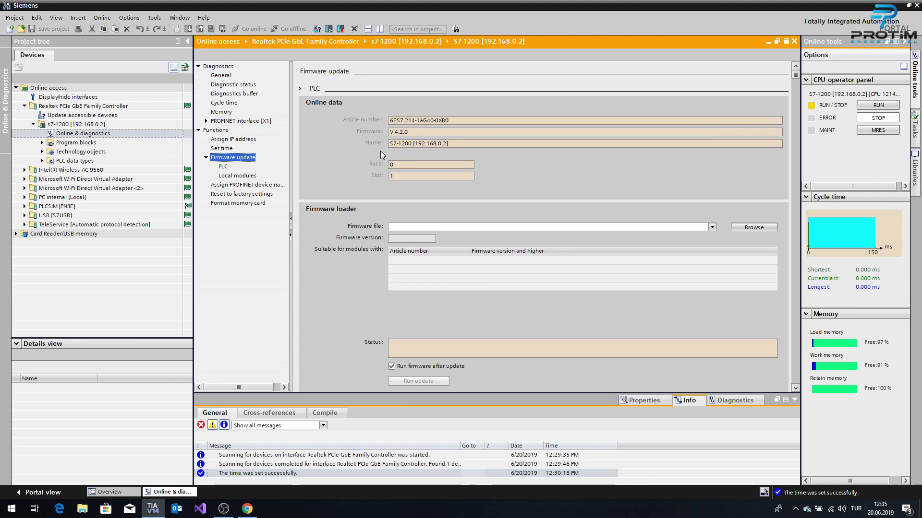
Reset the s7-1200 to factory settings with the Delete IP address option, and confirm the module reset
{"action": "left_click", "coordinate": [227, 194]}
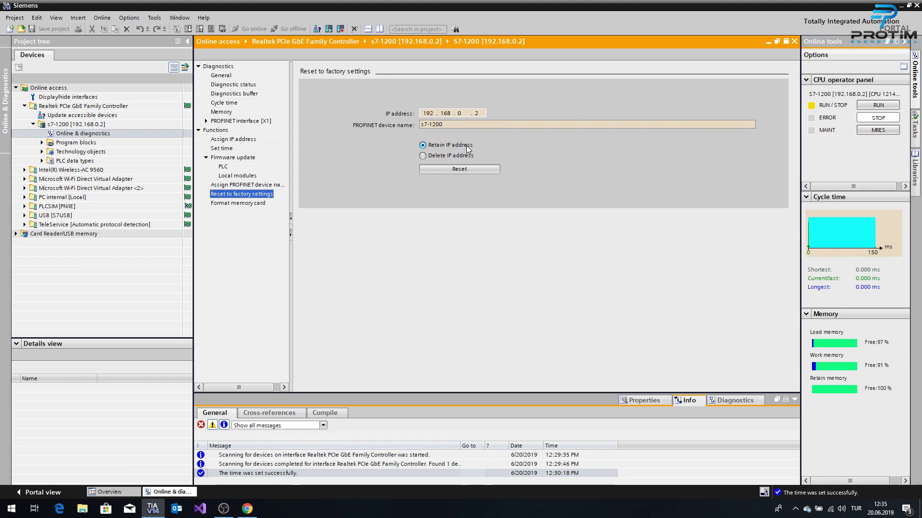
{"action": "left_click", "coordinate": [423, 156]}
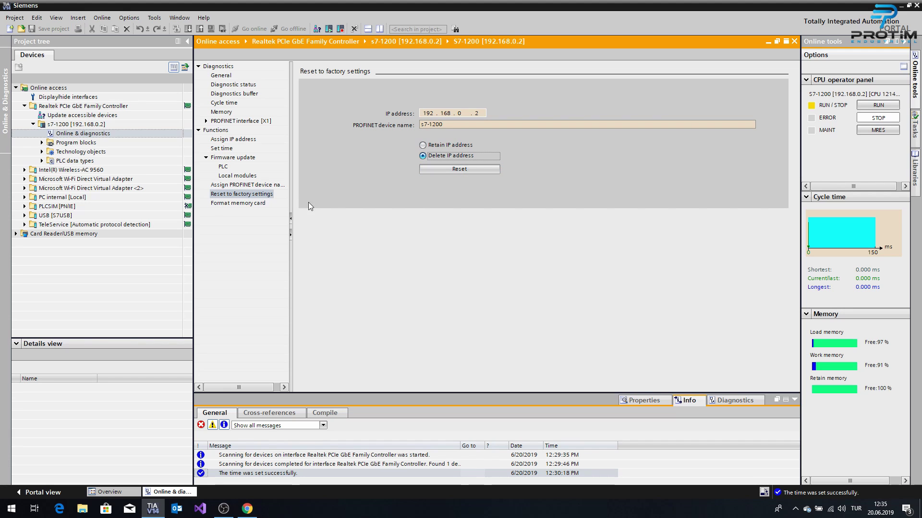
{"action": "left_click", "coordinate": [442, 167]}
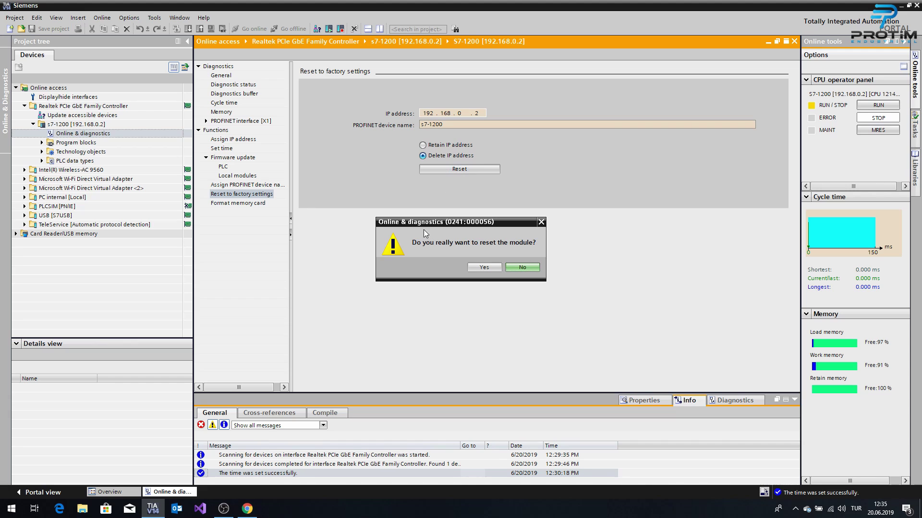
{"action": "left_click", "coordinate": [484, 269]}
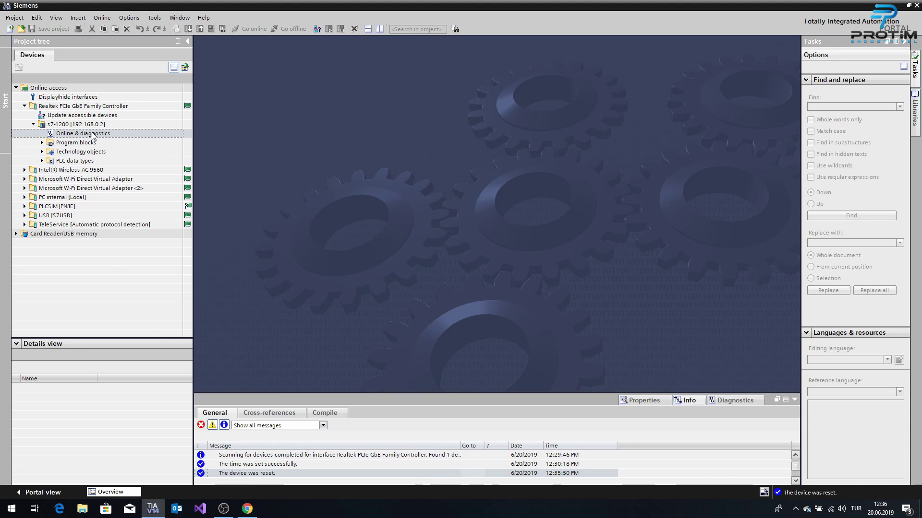
Rescan the Realtek PCIe GbE Family Controller for accessible devices and open the online diagnostics of the accessible device
{"action": "double_click", "coordinate": [79, 118]}
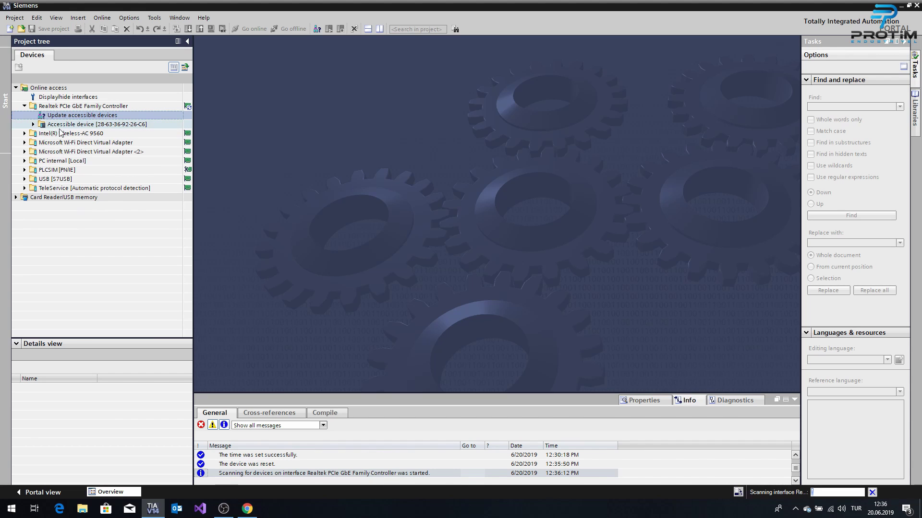
{"action": "left_click", "coordinate": [33, 124]}
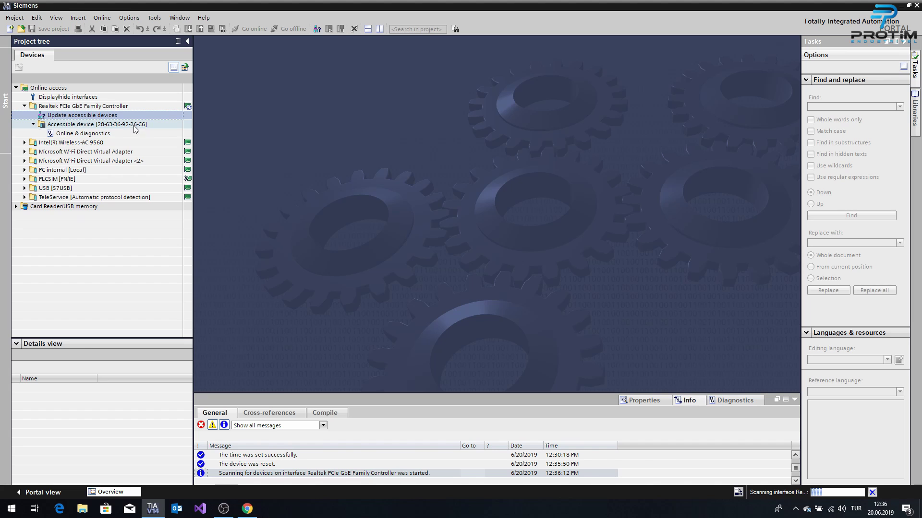
{"action": "double_click", "coordinate": [91, 134]}
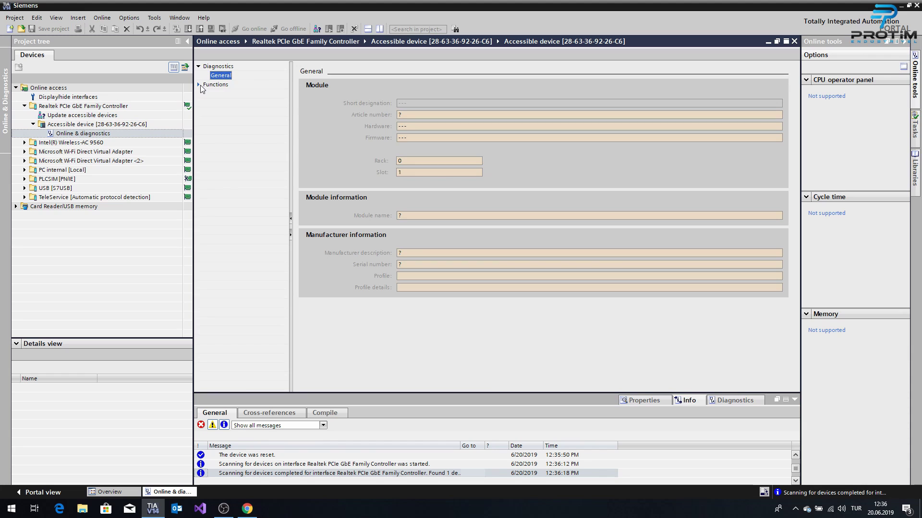
Examine the accessible device's general diagnostics and its functions for assigning an IP address and a PROFINET device name
{"action": "left_click", "coordinate": [198, 85]}
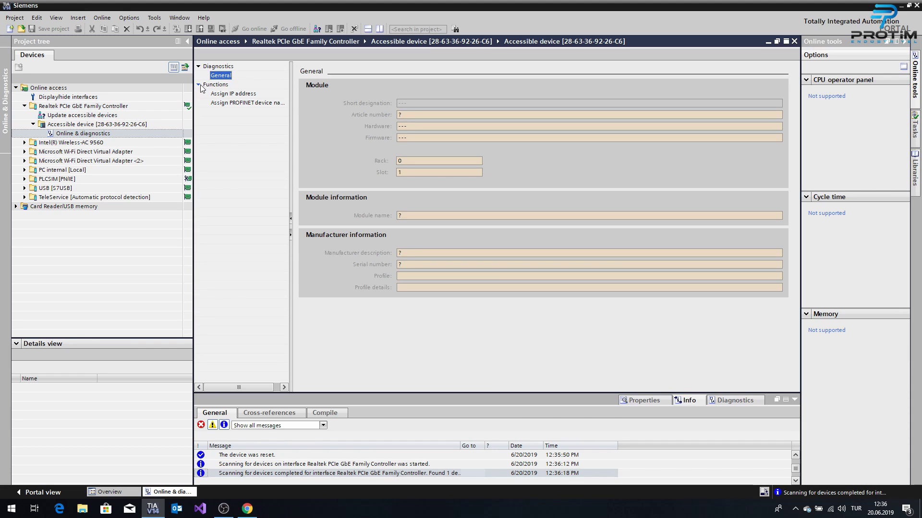
{"action": "left_click", "coordinate": [217, 95]}
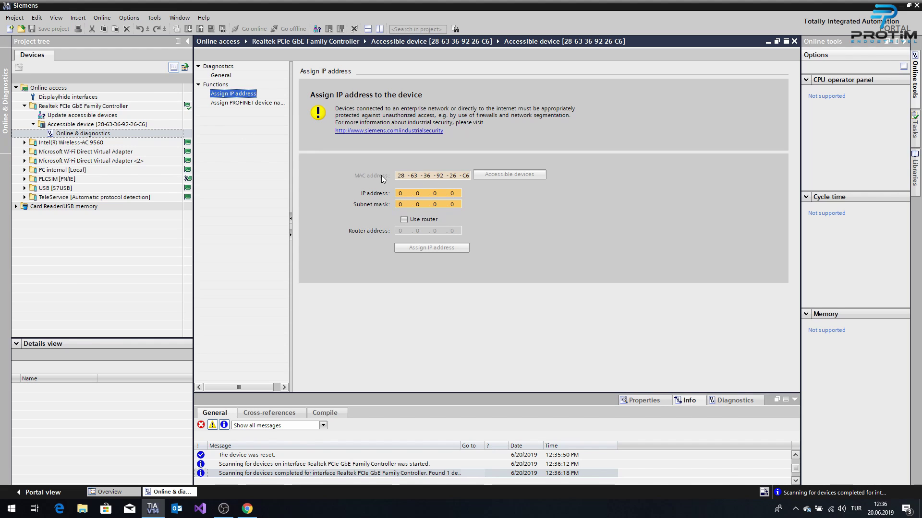
{"action": "left_click", "coordinate": [216, 77]}
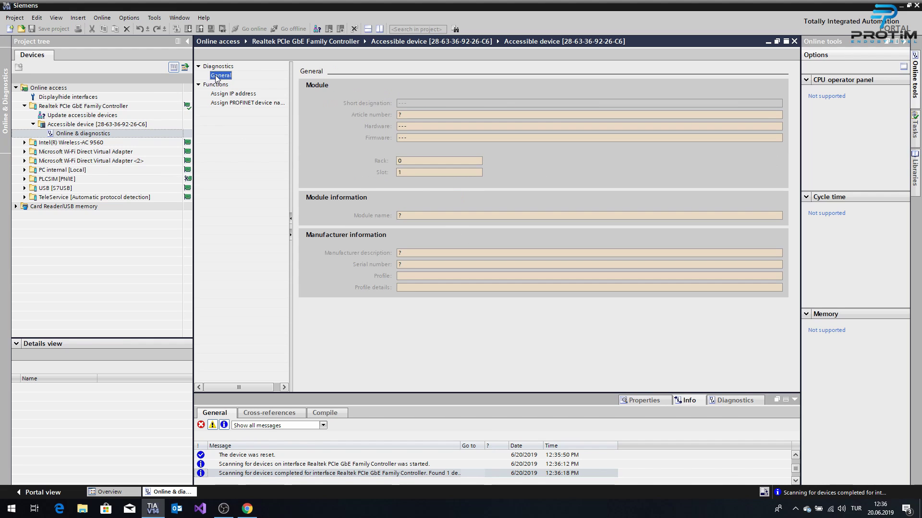
{"action": "left_click", "coordinate": [229, 94]}
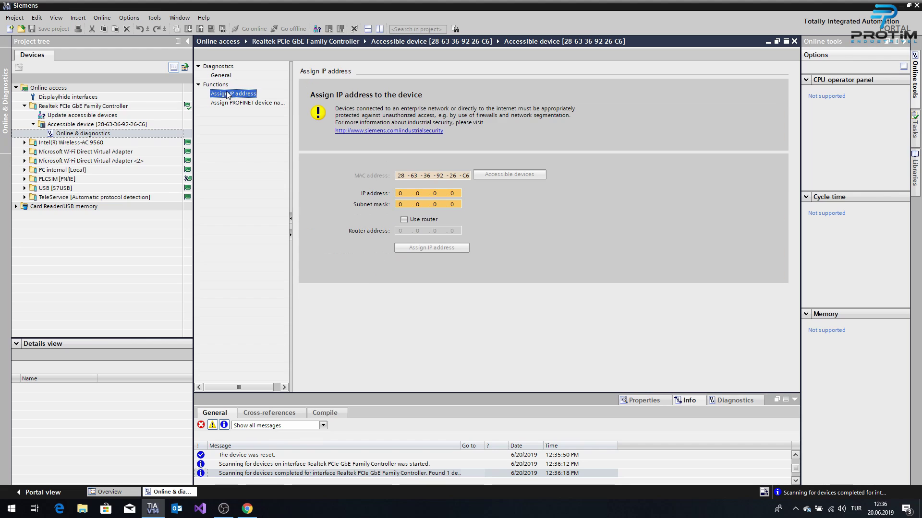
{"action": "left_click", "coordinate": [229, 102]}
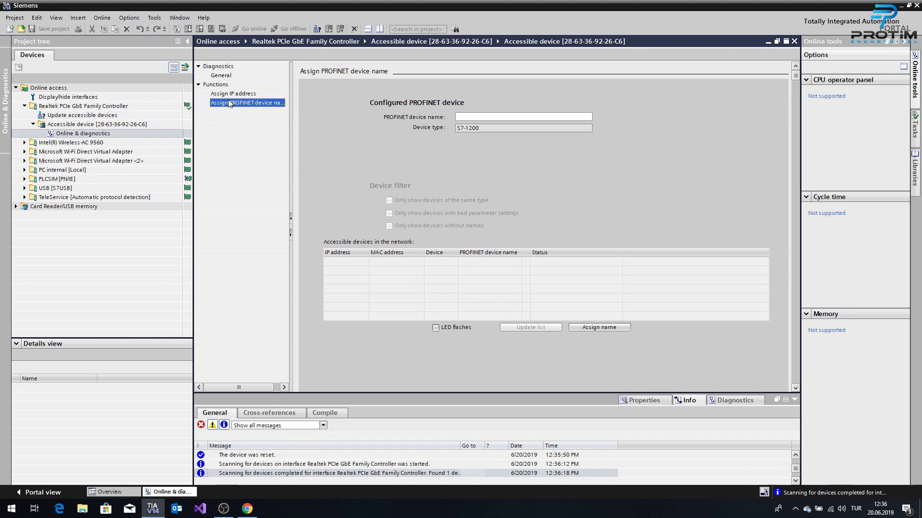
{"action": "left_click", "coordinate": [227, 77]}
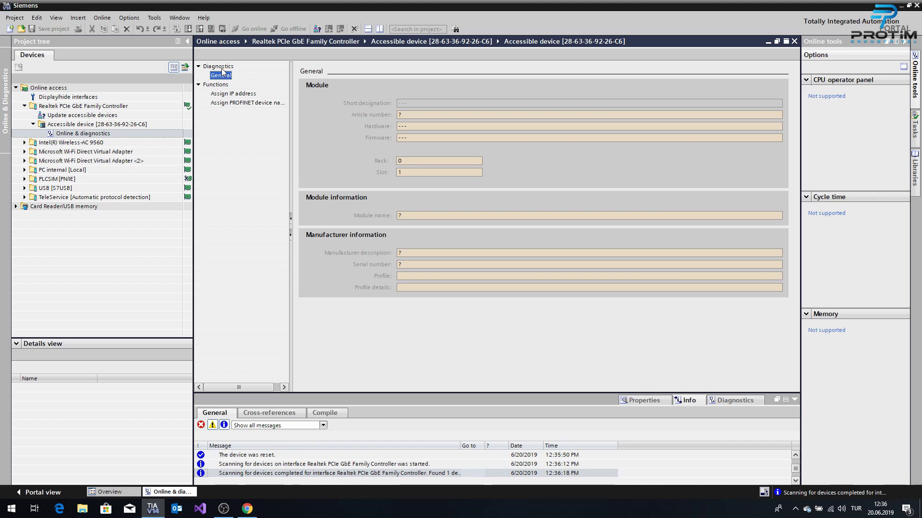
{"action": "left_click", "coordinate": [221, 68]}
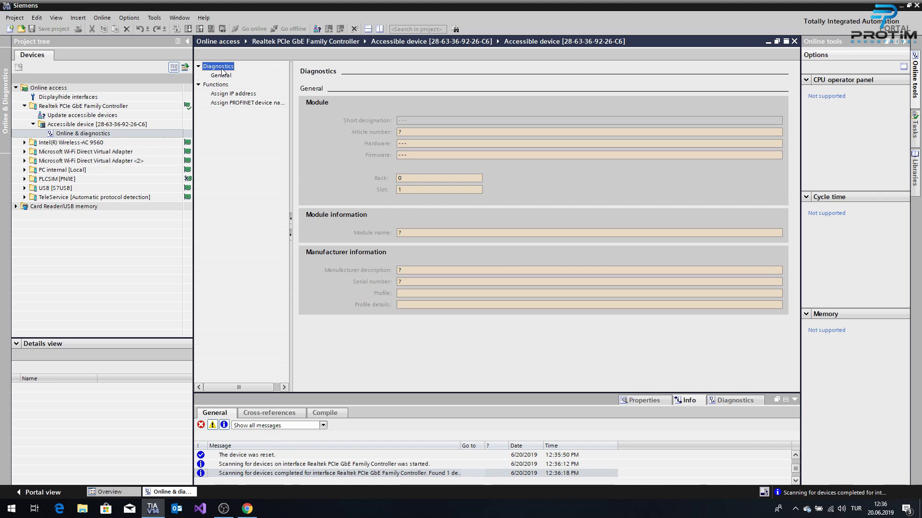
{"action": "left_click", "coordinate": [94, 133]}
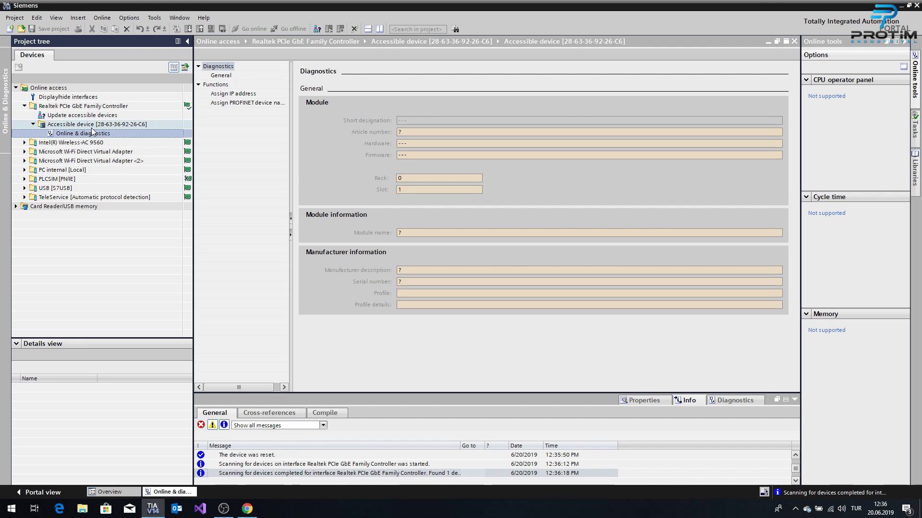
{"action": "left_click", "coordinate": [93, 124]}
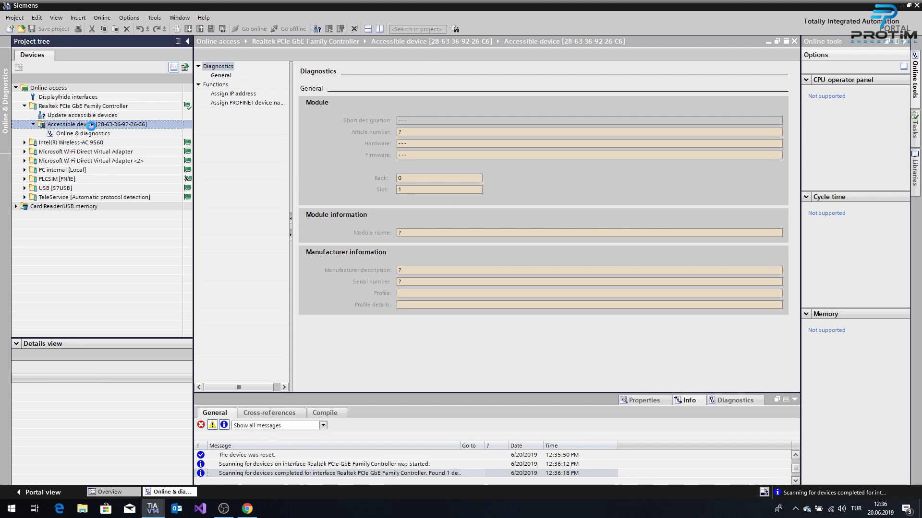
Open the recent project 54361177_SMS_SCALANCE_M_PROJ_V10_V14.ap14 and show it in the project view
{"action": "left_click", "coordinate": [43, 492]}
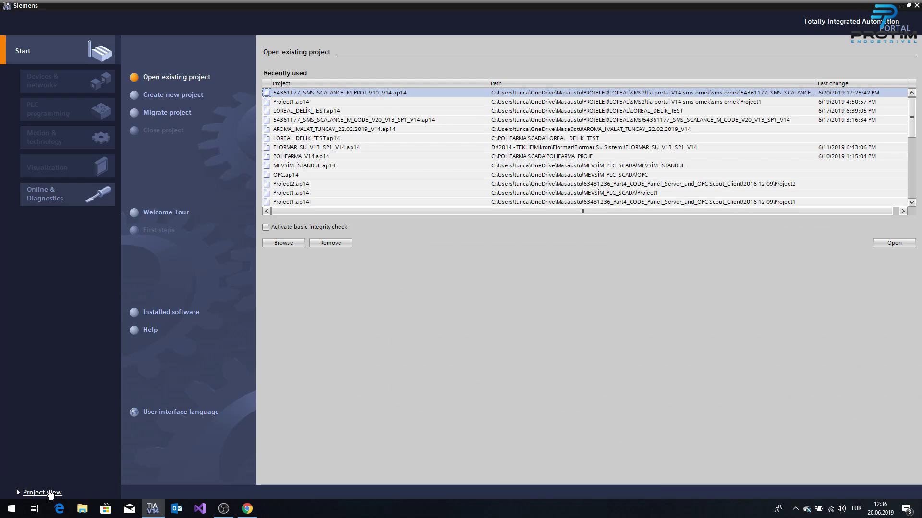
{"action": "double_click", "coordinate": [355, 93]}
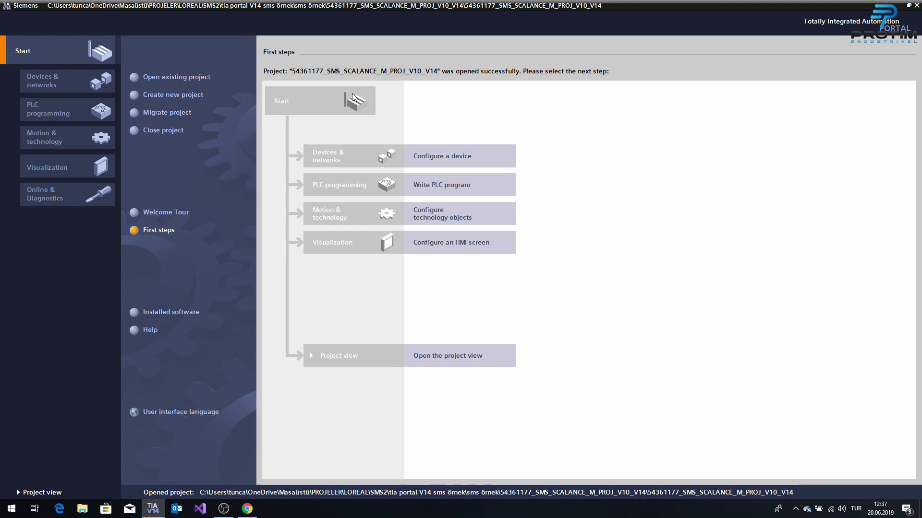
{"action": "left_click", "coordinate": [41, 492]}
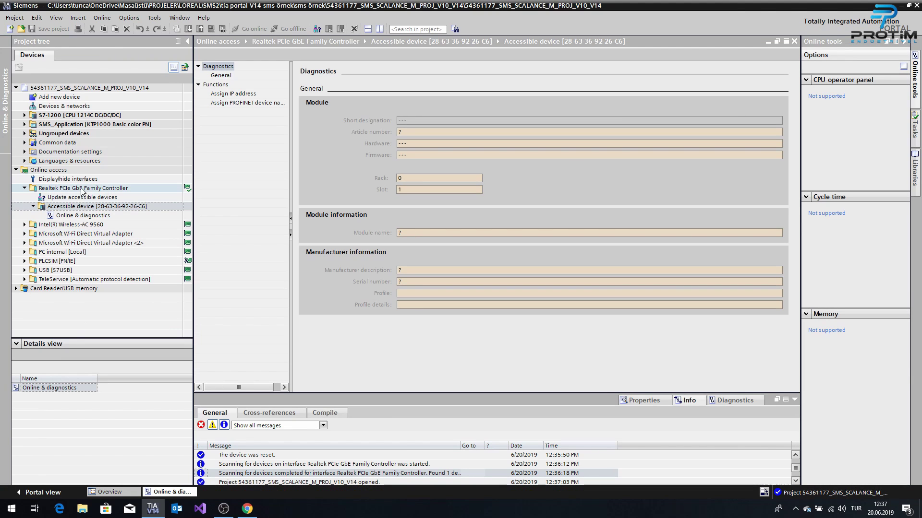
Start downloading the project's S7-1200 station, search for compatible devices, and choose the accessible S7-1200 found over ISO as the load target
{"action": "left_click", "coordinate": [74, 118]}
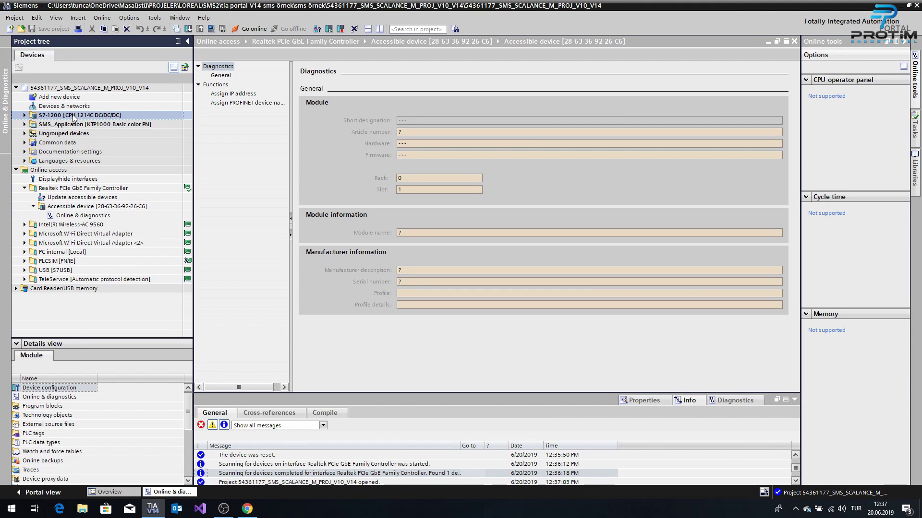
{"action": "left_click", "coordinate": [188, 29]}
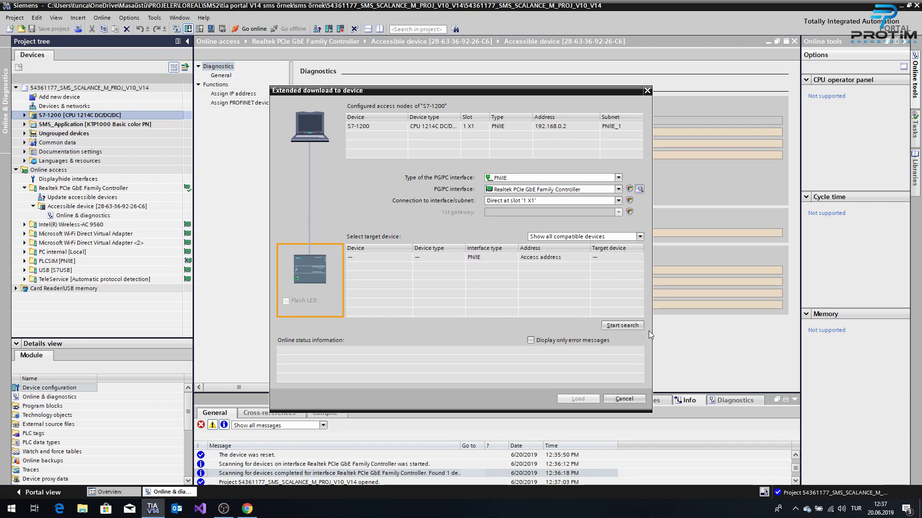
{"action": "left_click", "coordinate": [626, 326]}
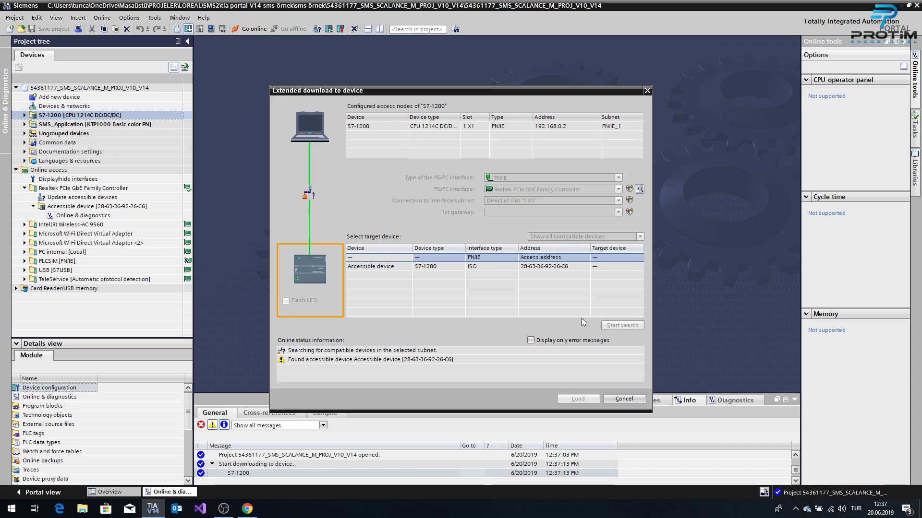
{"action": "left_click", "coordinate": [488, 268]}
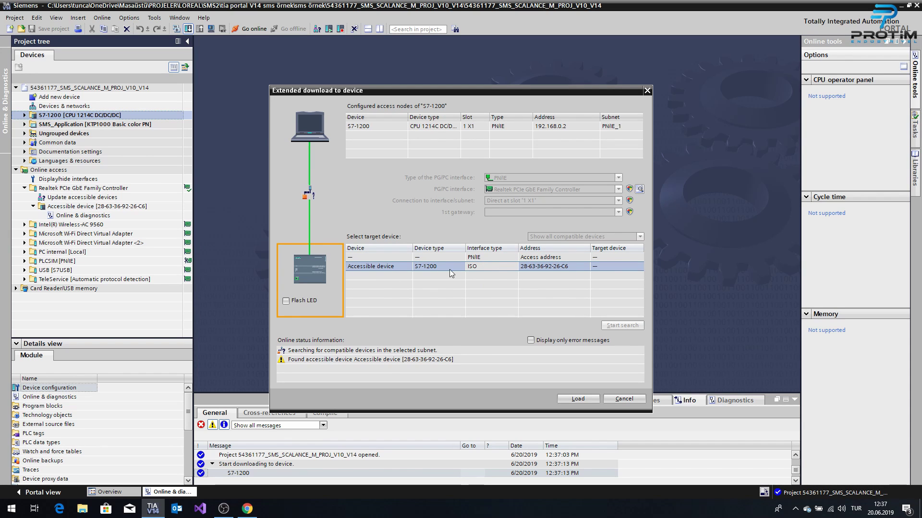
{"action": "left_click", "coordinate": [581, 398]}
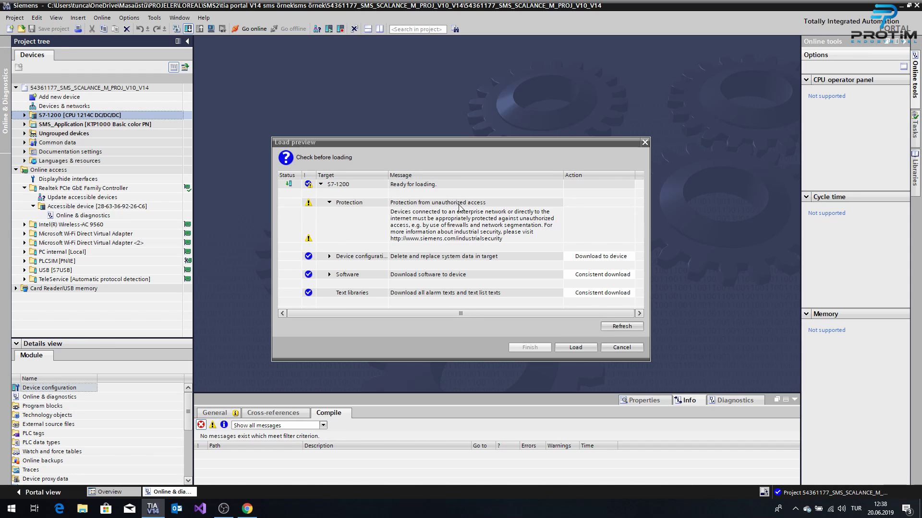
Load the configuration and software into the S7-1200, and finish with Start all enabled for its modules
{"action": "left_click", "coordinate": [576, 351]}
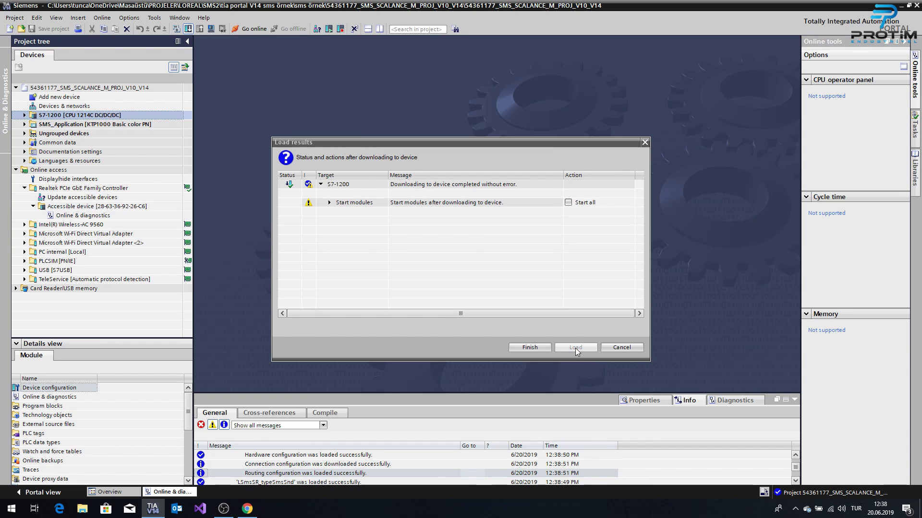
{"action": "left_click", "coordinate": [568, 202]}
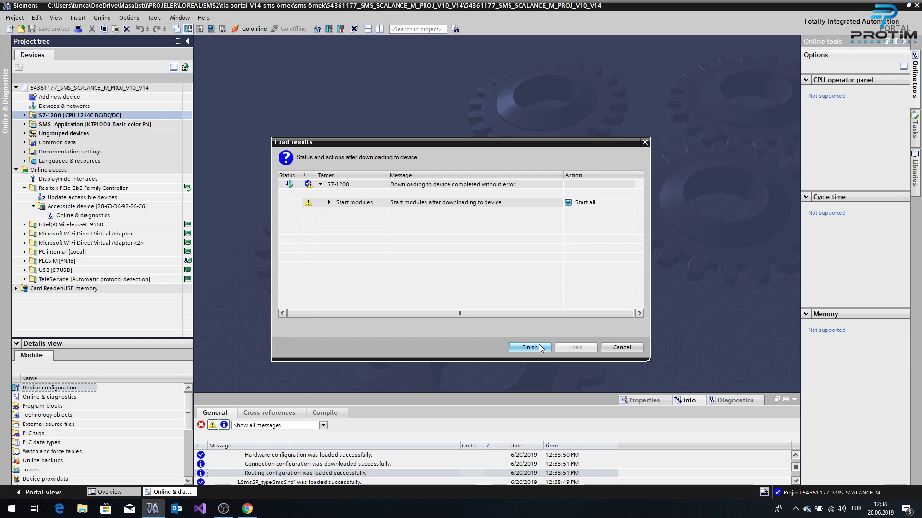
{"action": "left_click", "coordinate": [538, 346]}
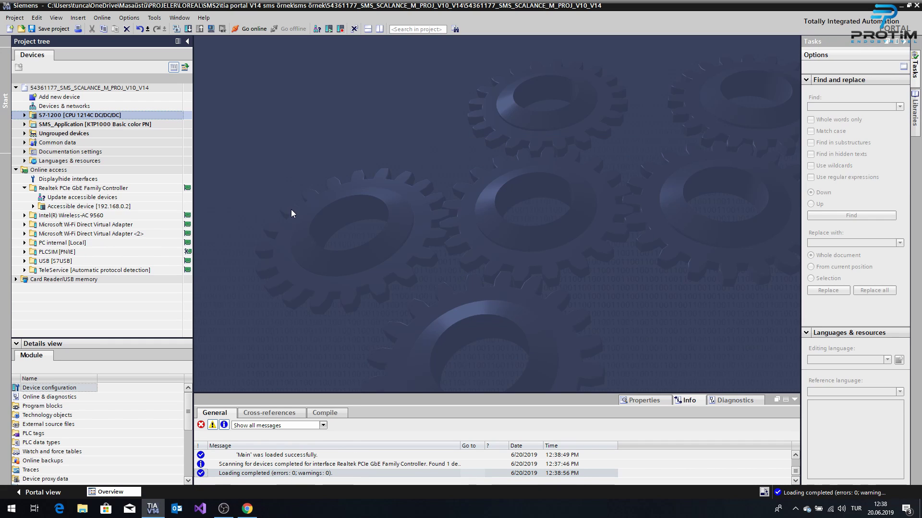
Go online with the project's S7-1200 station and check the online status of its project tree objects
{"action": "left_click", "coordinate": [25, 115]}
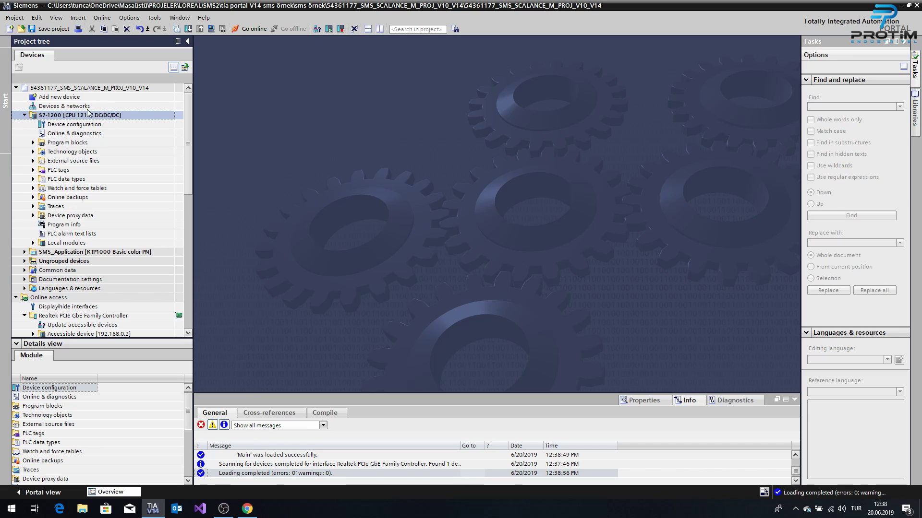
{"action": "left_click", "coordinate": [243, 29]}
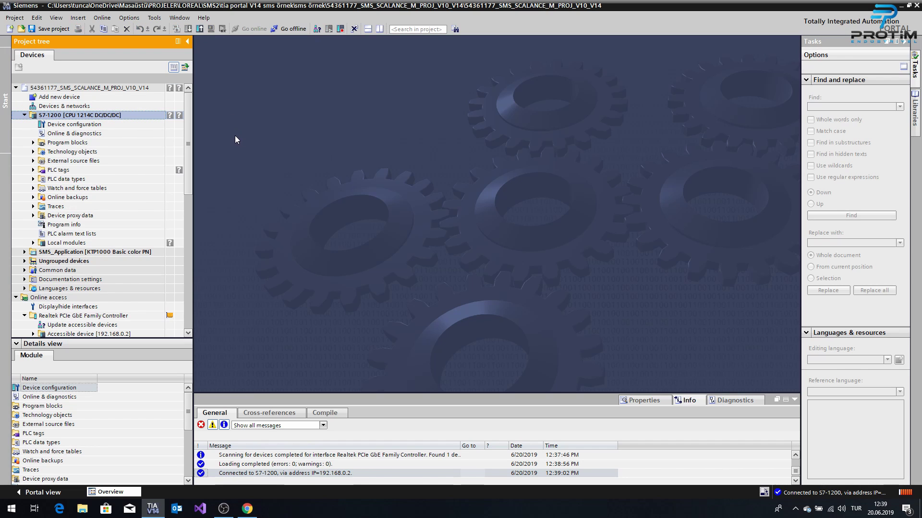
{"action": "left_click", "coordinate": [25, 115]}
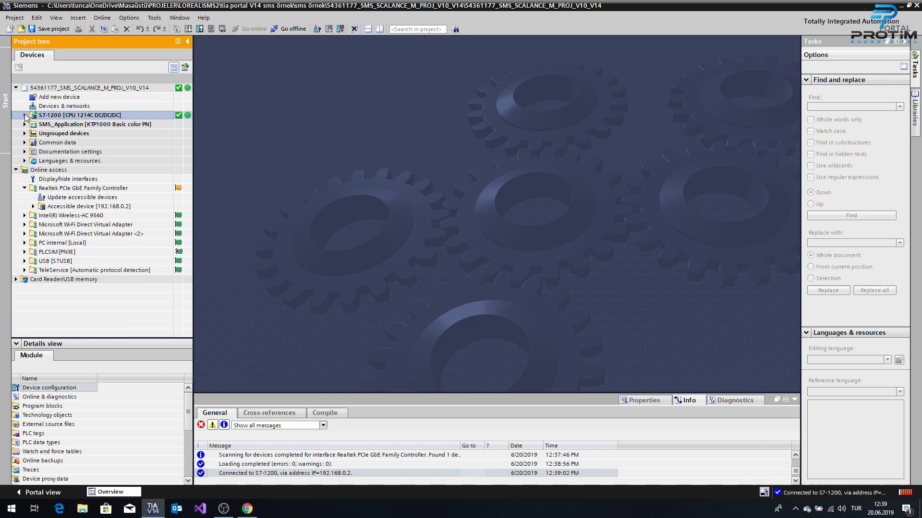
Update the accessible devices on the Realtek PCIe GbE Family Controller and open Online & diagnostics for the s7-1200 found there
{"action": "double_click", "coordinate": [73, 198]}
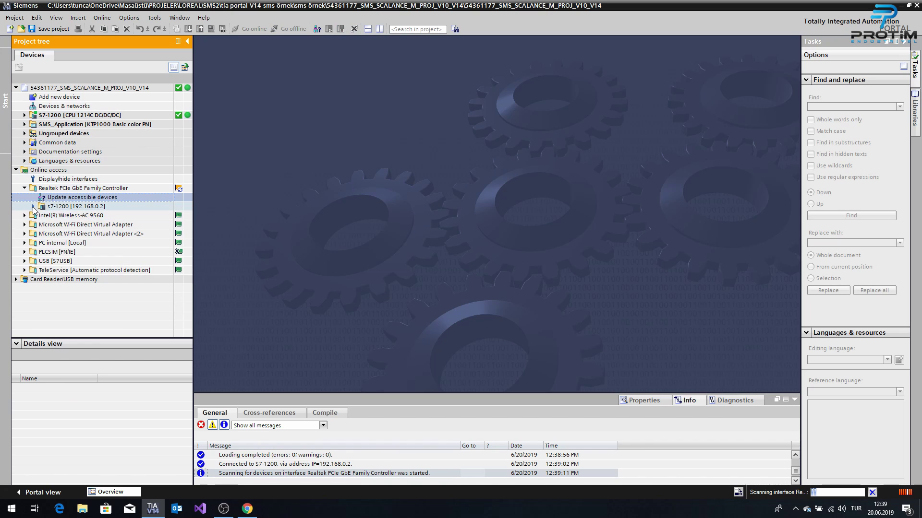
{"action": "left_click", "coordinate": [33, 207]}
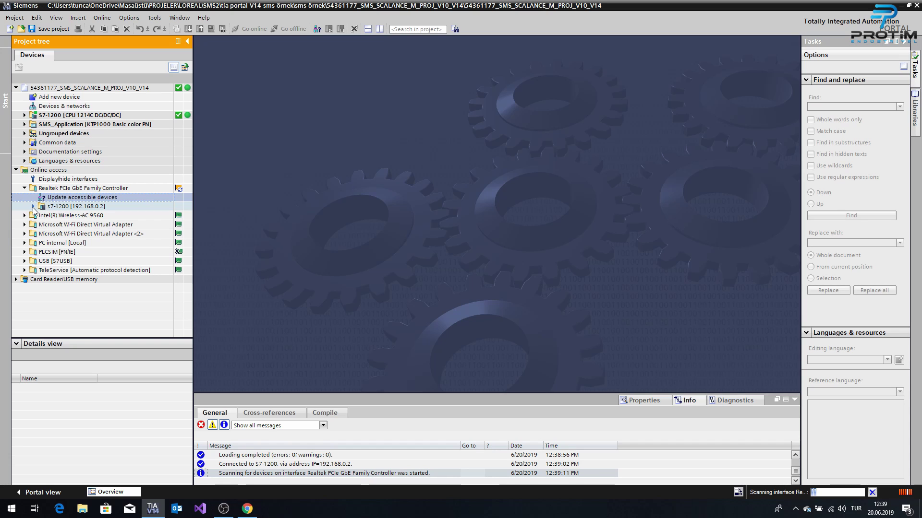
{"action": "left_click", "coordinate": [33, 207]}
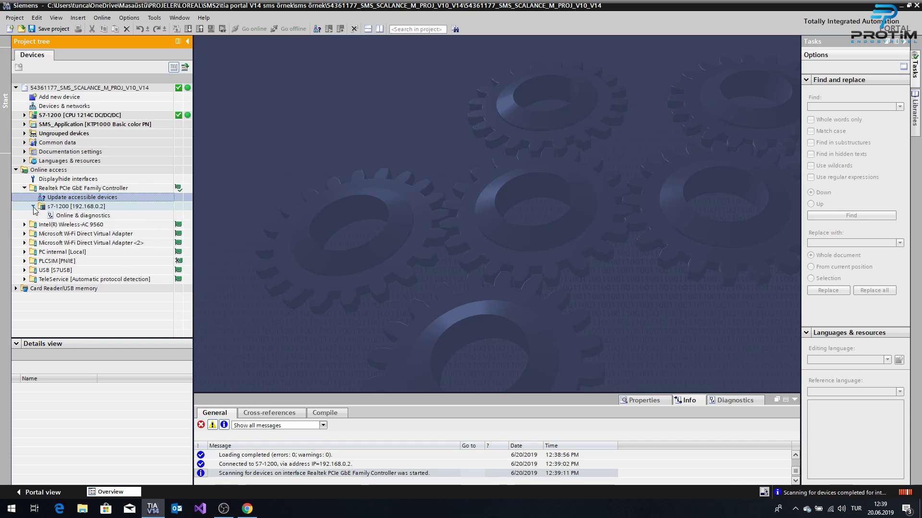
{"action": "double_click", "coordinate": [63, 216]}
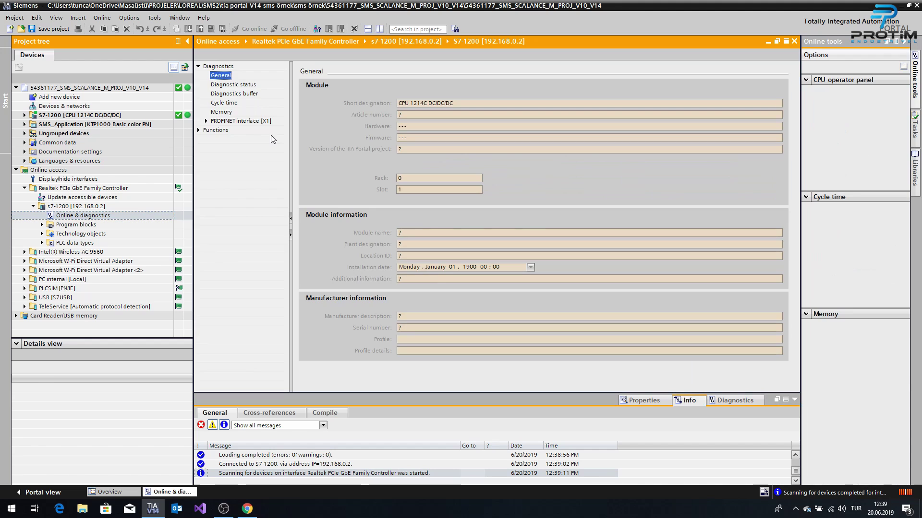
Check the CPU's installed firmware version in the online data of its Firmware update function
{"action": "left_click", "coordinate": [199, 130]}
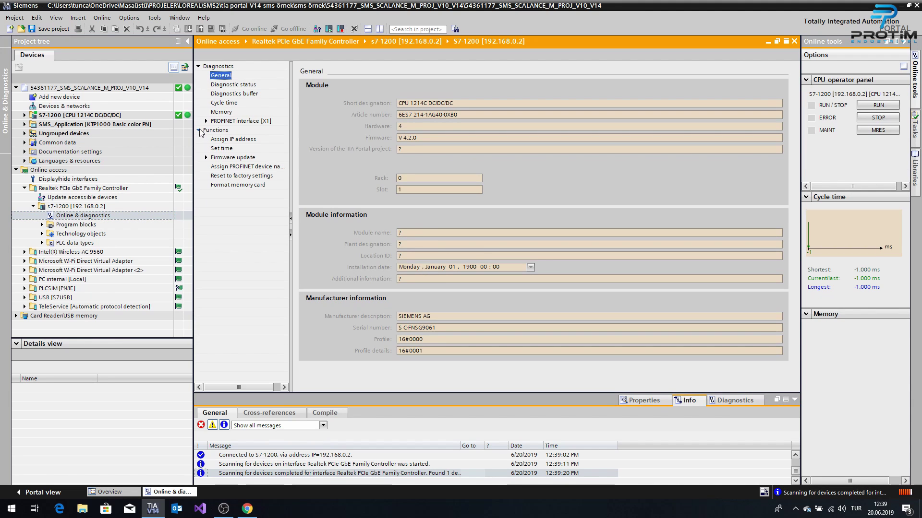
{"action": "left_click", "coordinate": [232, 157]}
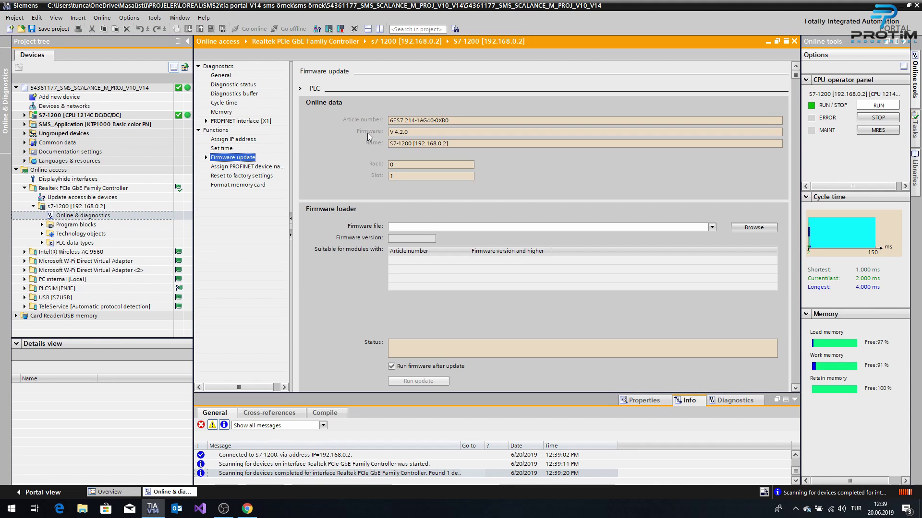
{"action": "left_click_drag", "start_coordinate": [409, 132], "coordinate": [388, 133]}
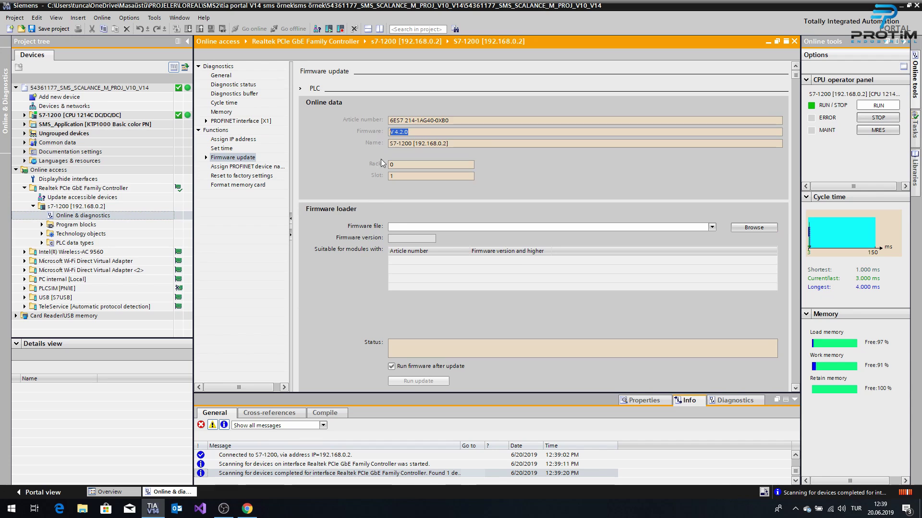